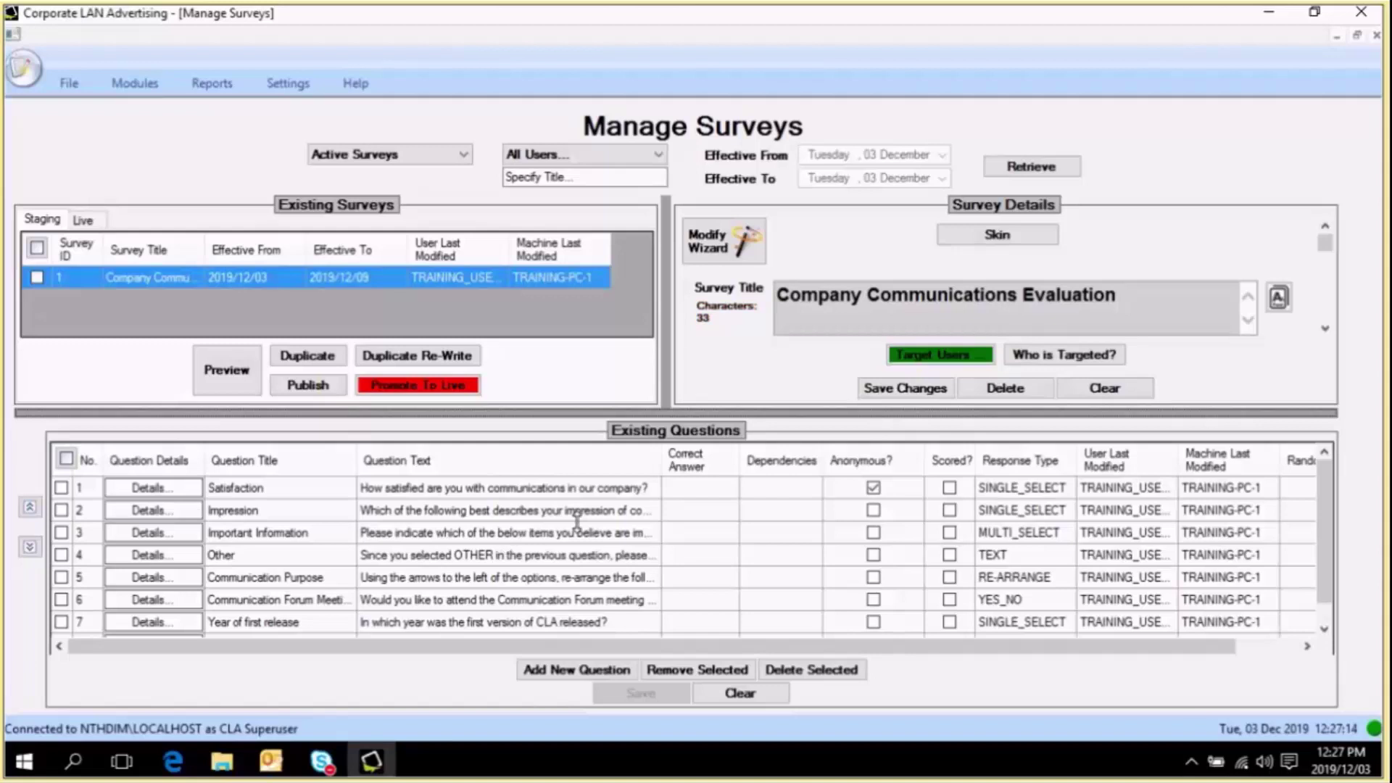
# - Fit the Question Text column to its contents and examine the answer options of question 3, Important Information
pyautogui.doubleClick(661, 510)
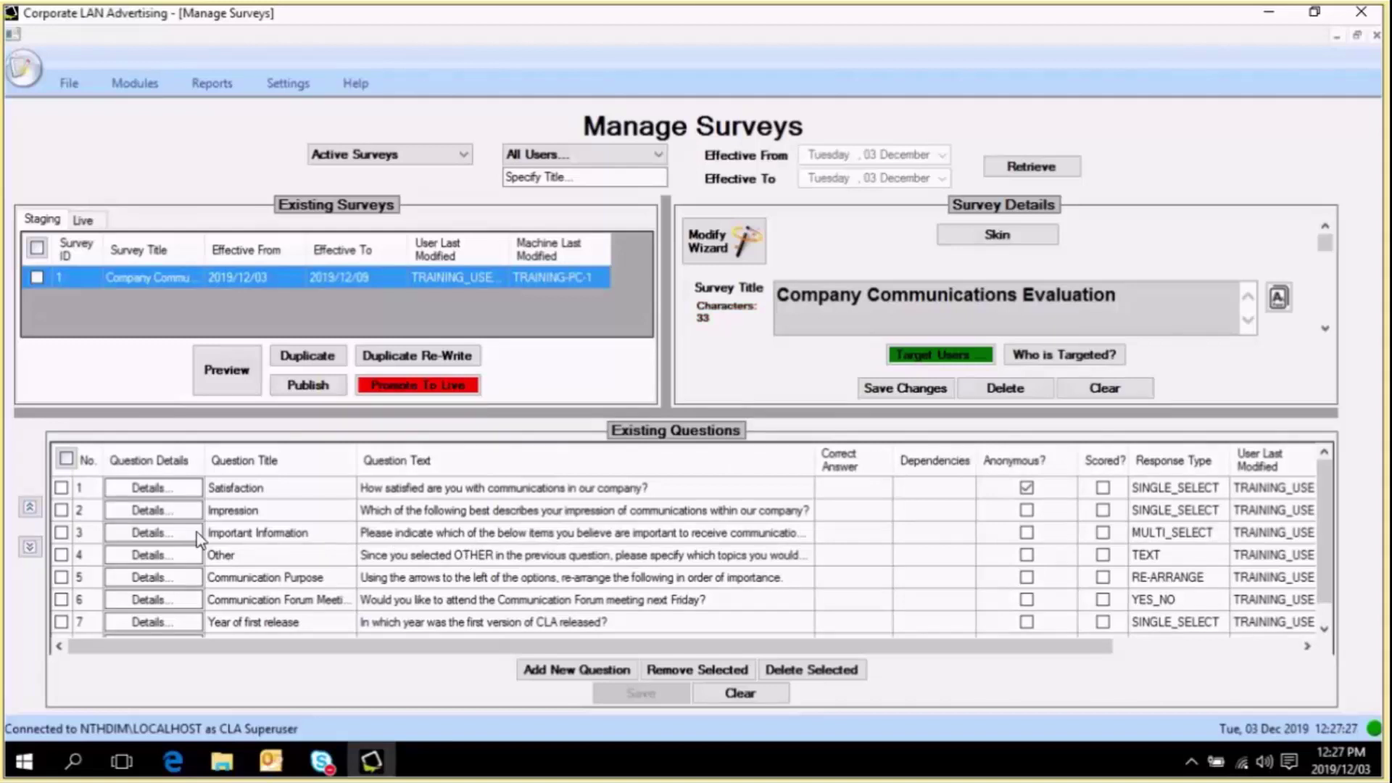
pyautogui.click(172, 532)
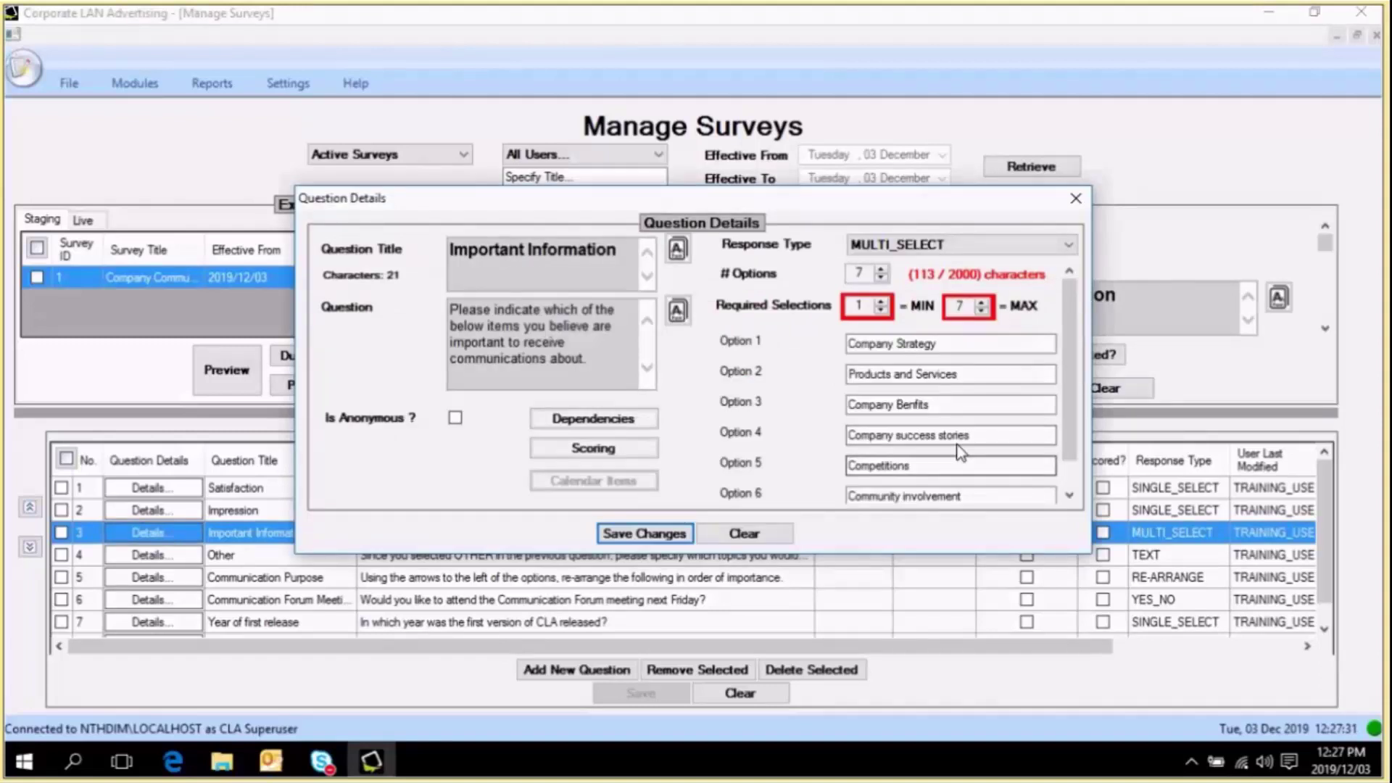
pyautogui.scroll(-1, 961, 453)
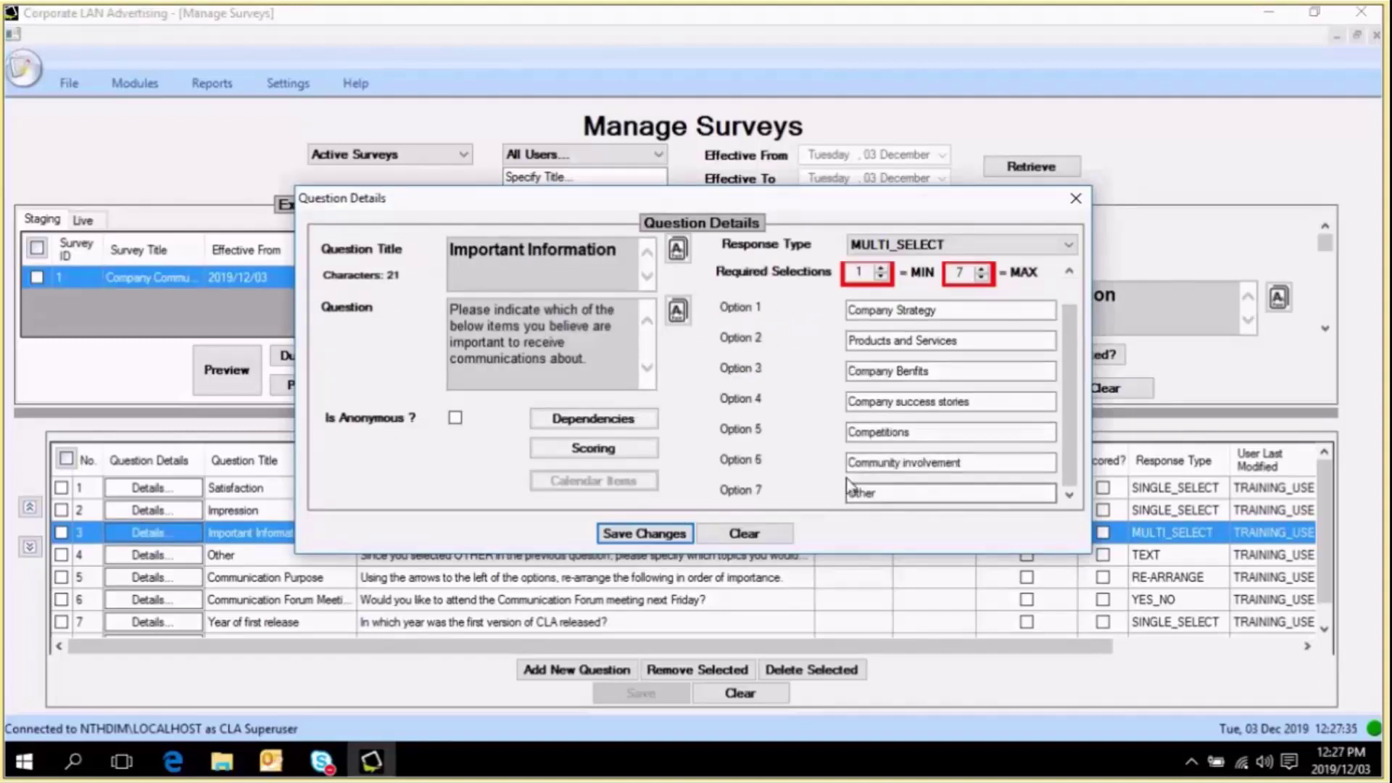
pyautogui.click(1075, 201)
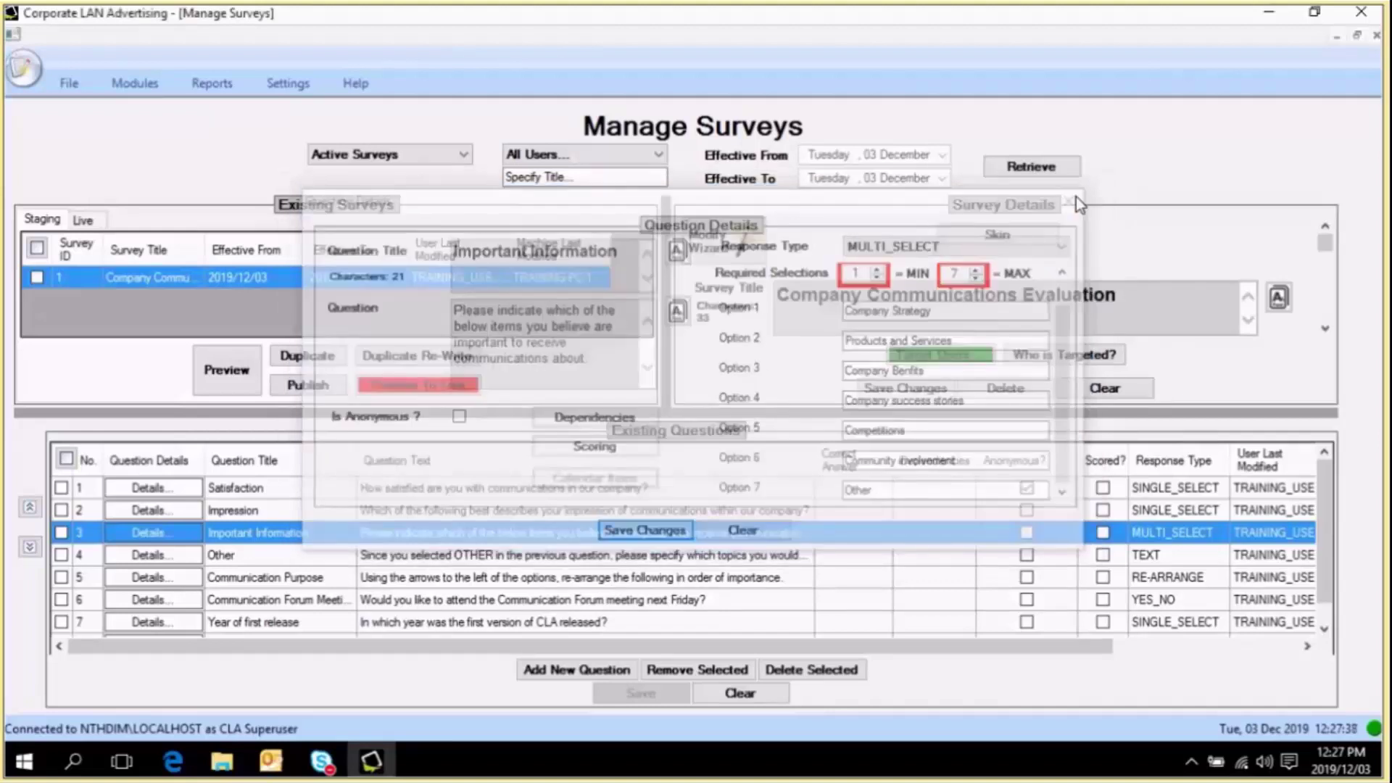
pyautogui.click(174, 562)
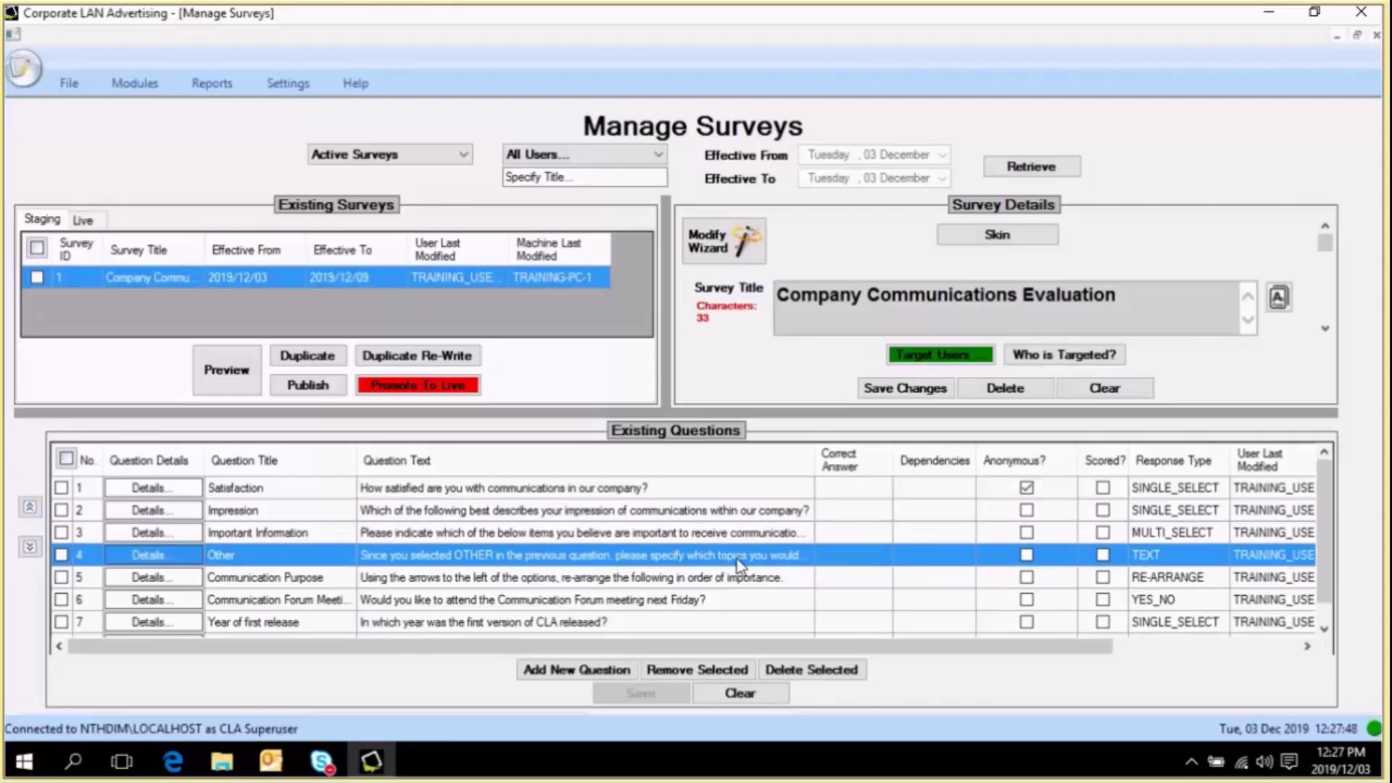
pyautogui.click(653, 532)
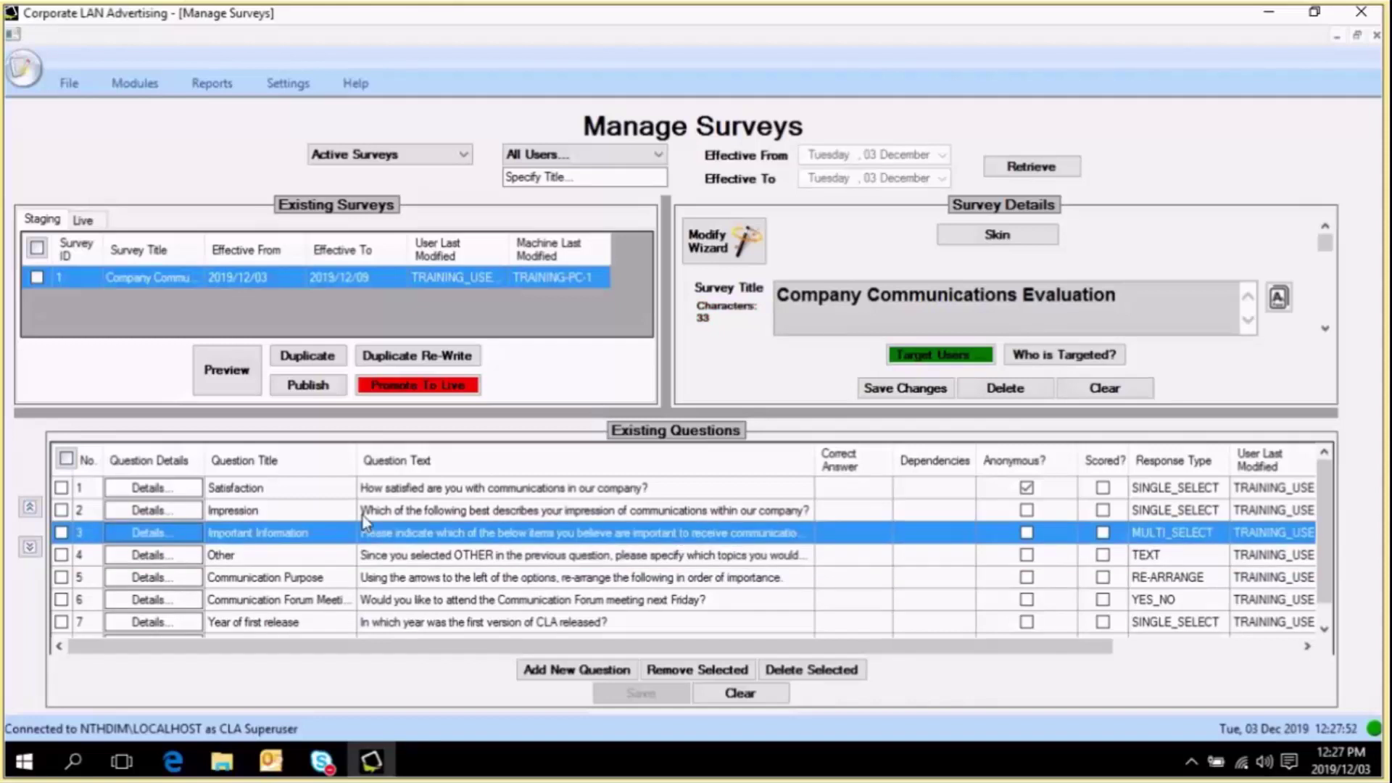
pyautogui.click(148, 533)
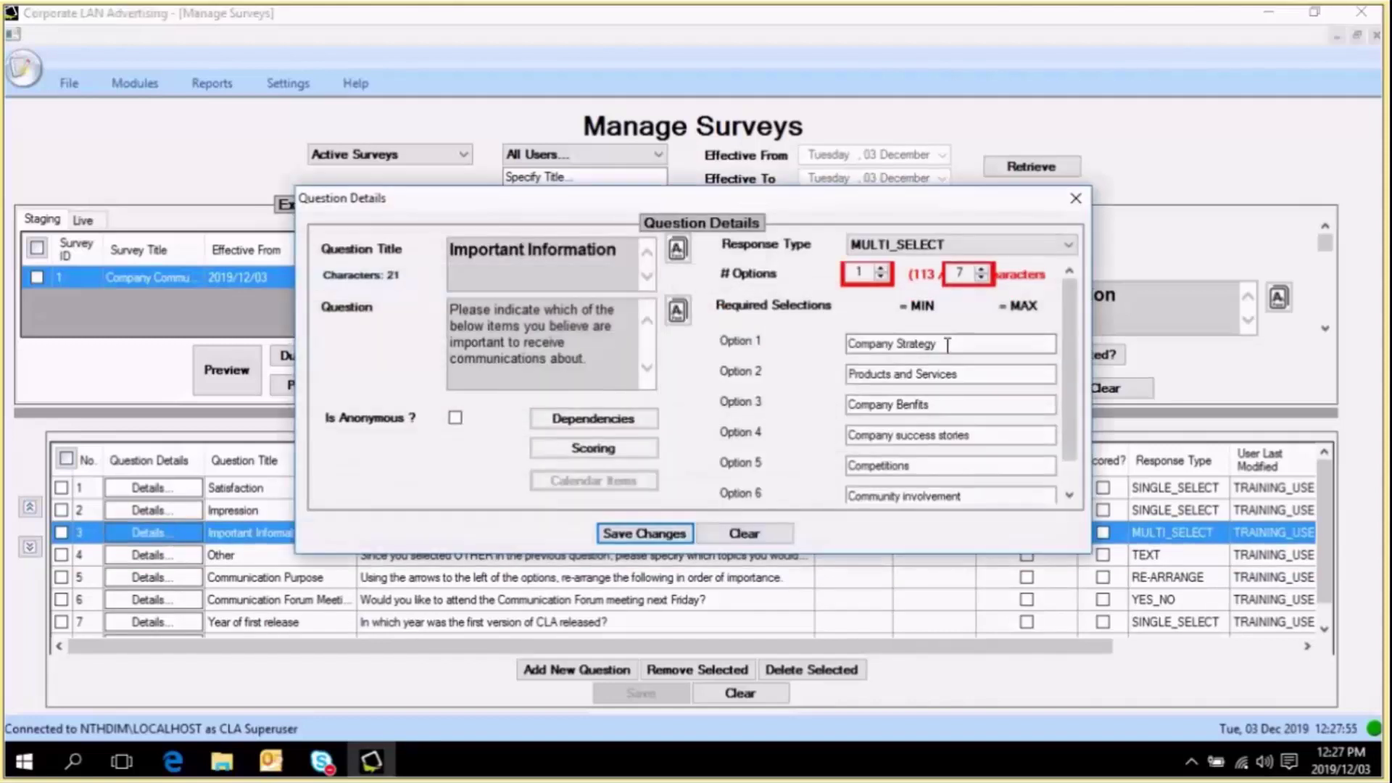
pyautogui.moveTo(1071, 357); pyautogui.dragTo(1072, 390)
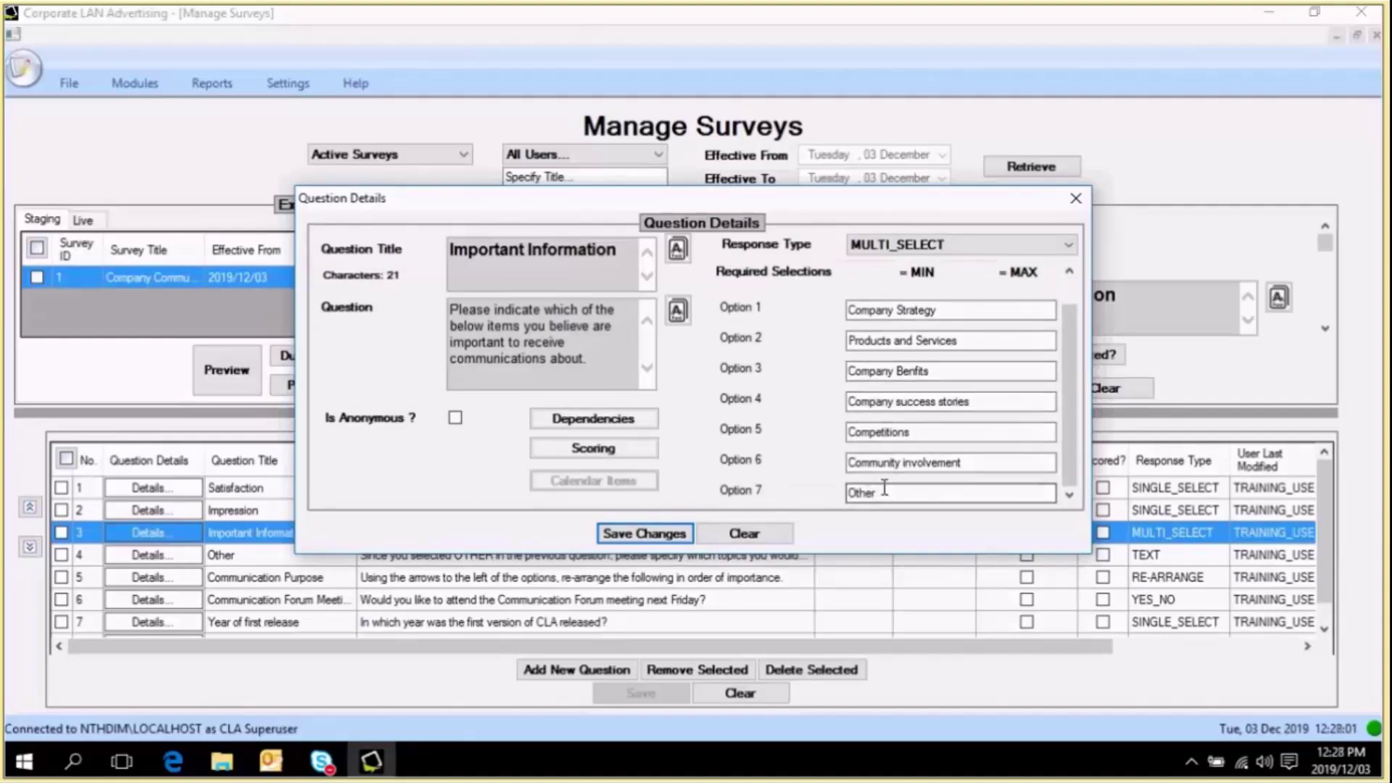
pyautogui.click(1075, 199)
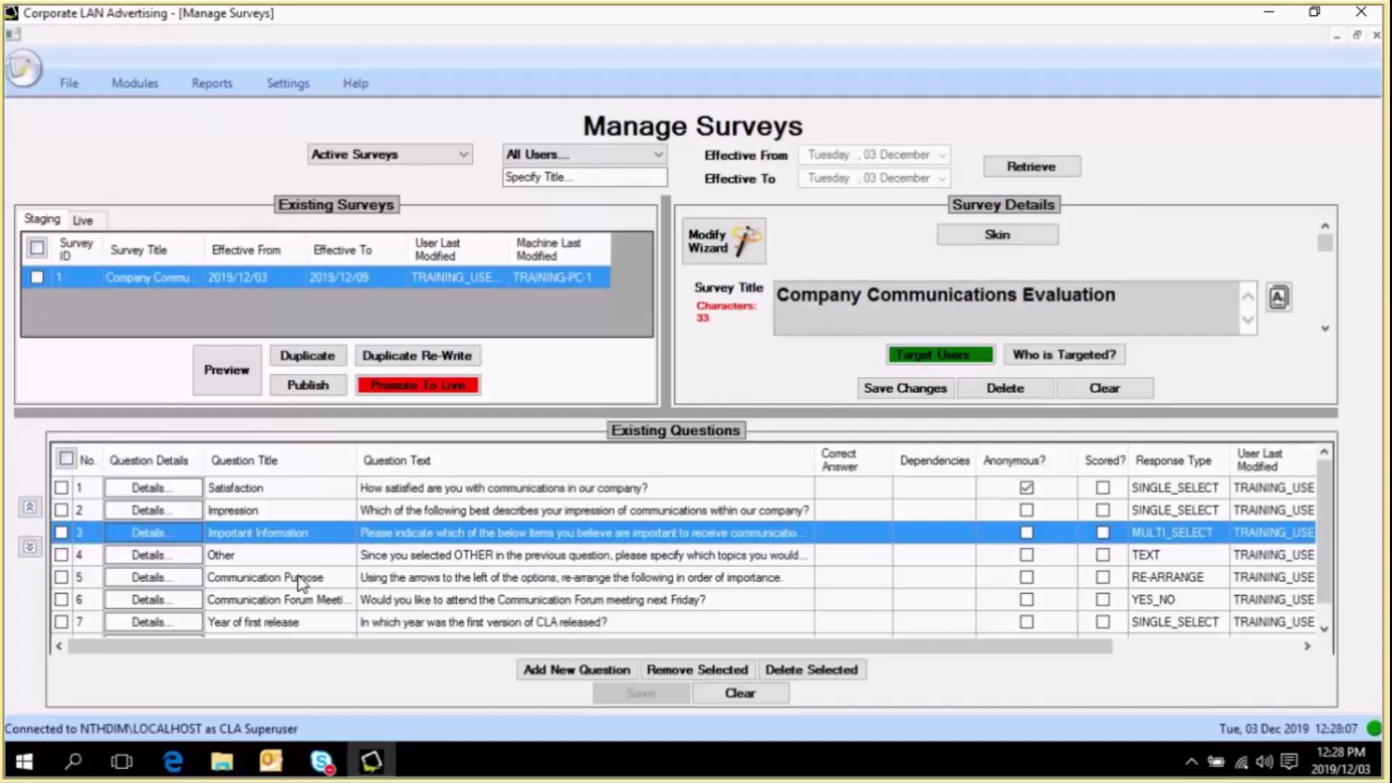
# - For question 4, Other, add a dependency on question 3, Important Information, with Other as the qualifying option
pyautogui.click(172, 563)
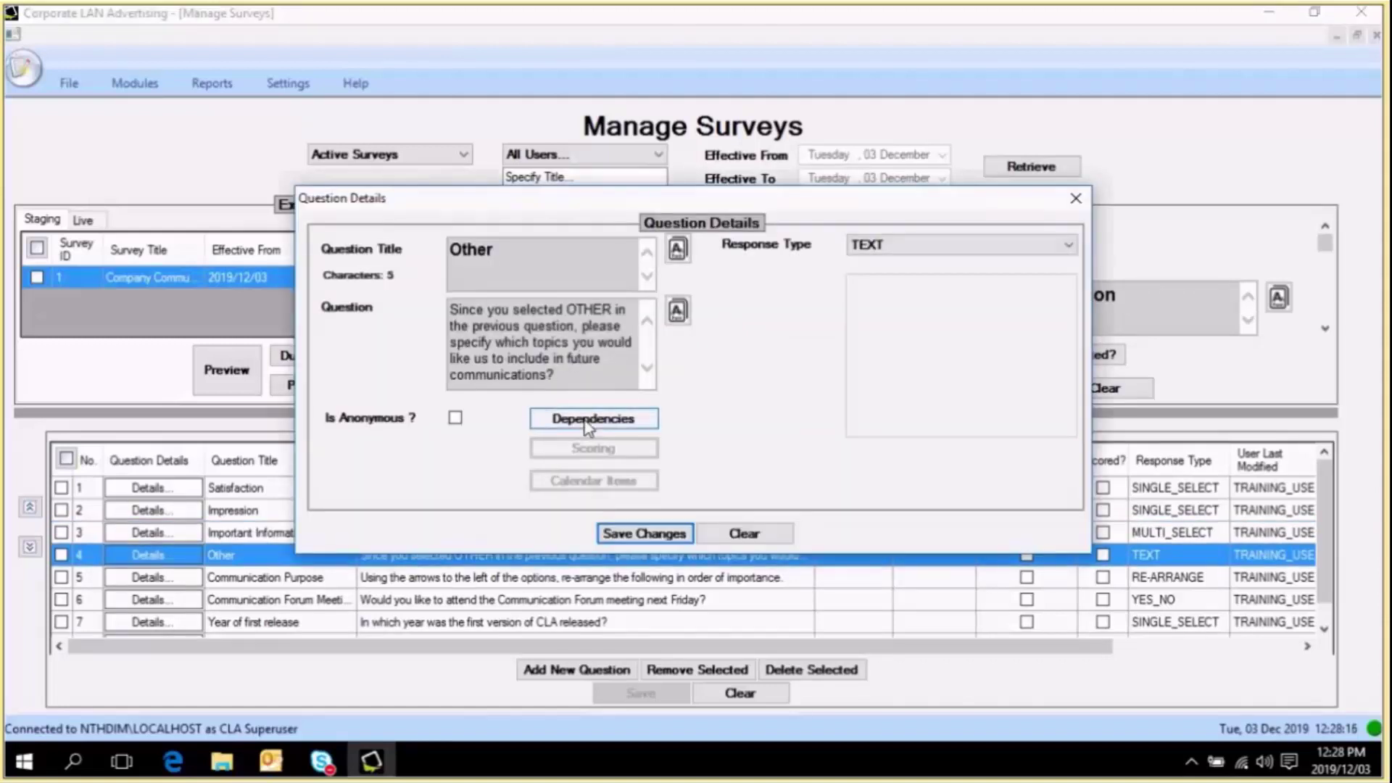
pyautogui.click(612, 425)
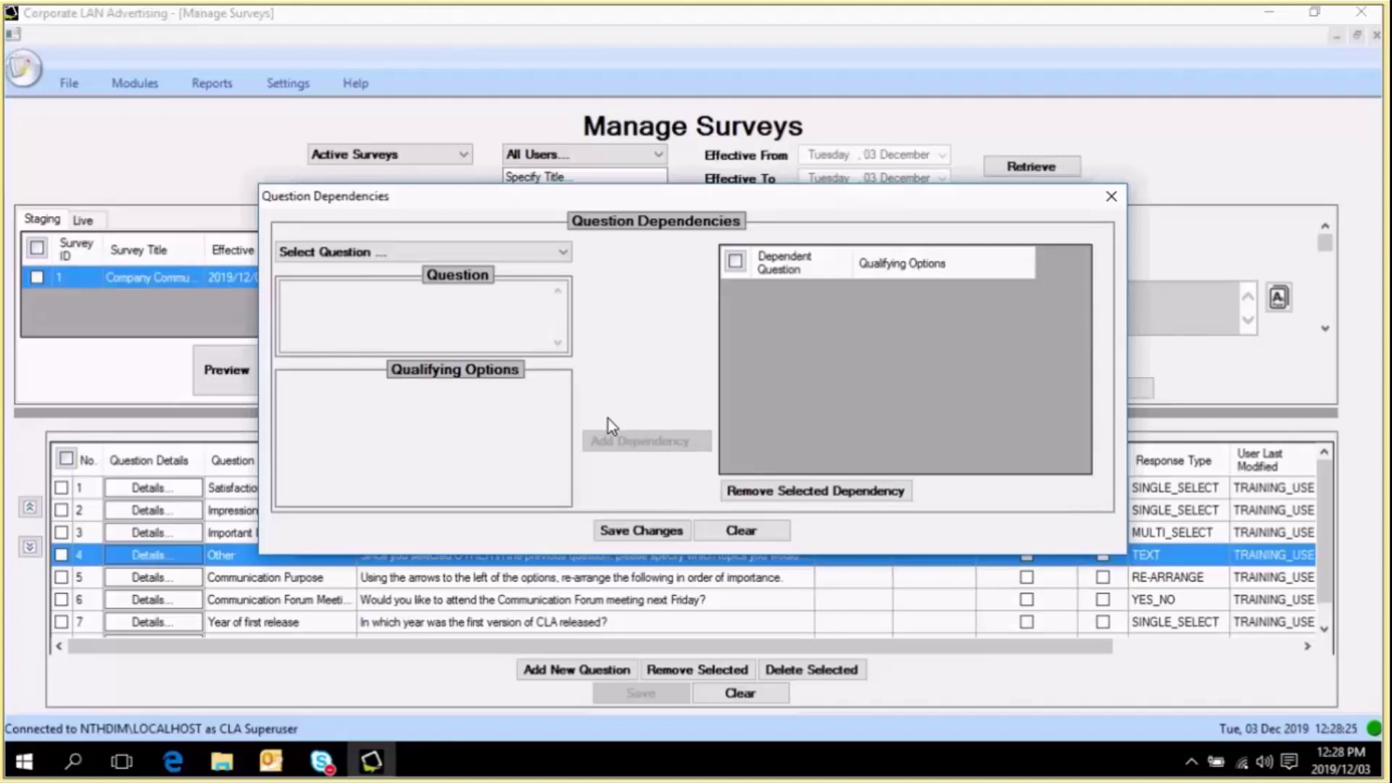
pyautogui.click(564, 253)
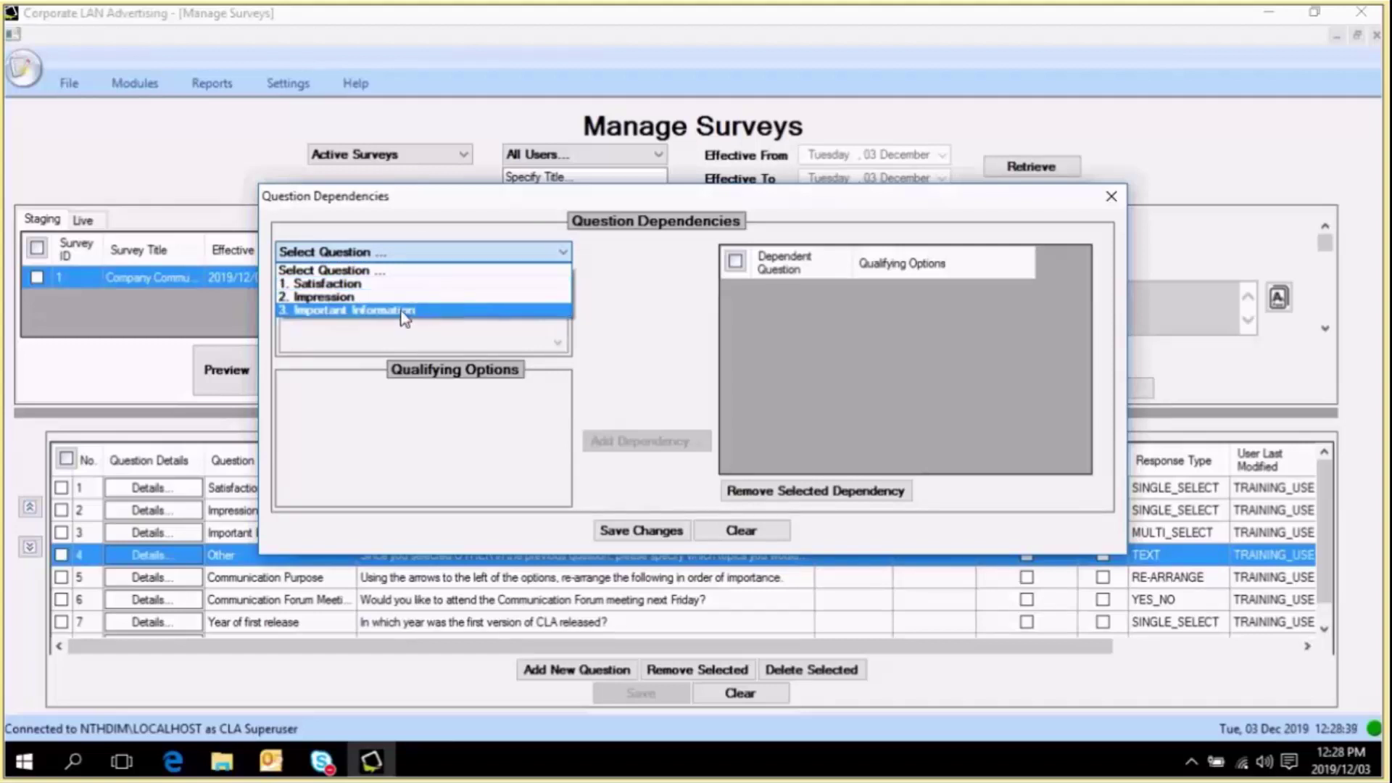
pyautogui.click(402, 312)
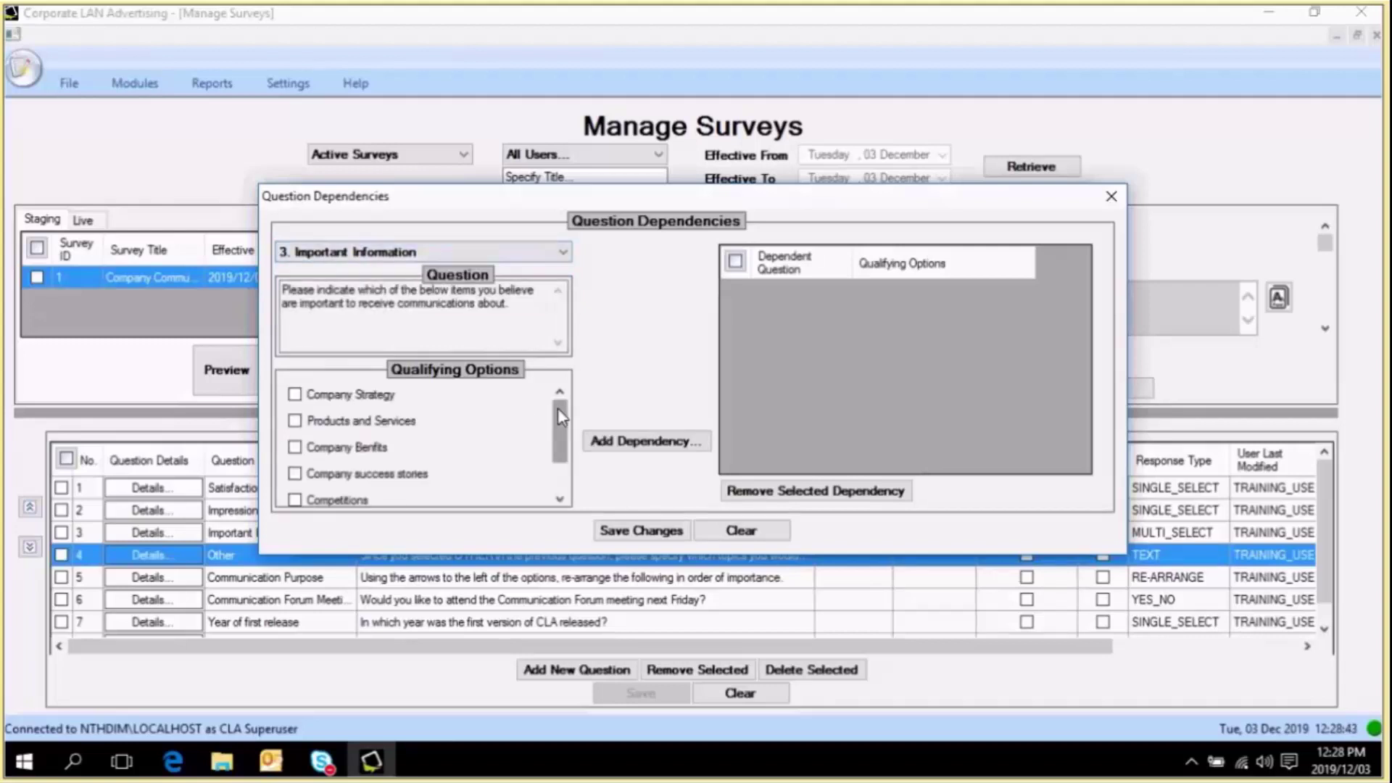
pyautogui.moveTo(560, 416); pyautogui.dragTo(563, 454)
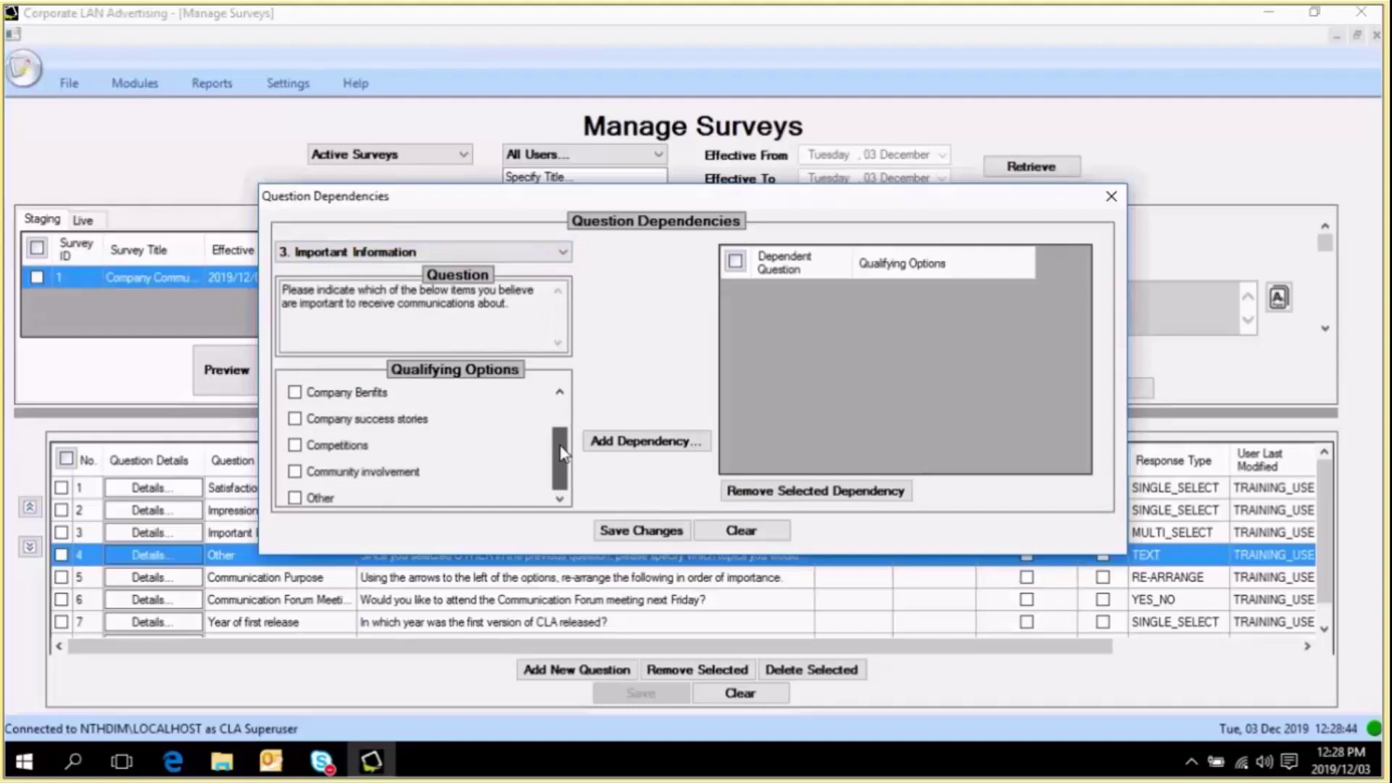
pyautogui.click(296, 495)
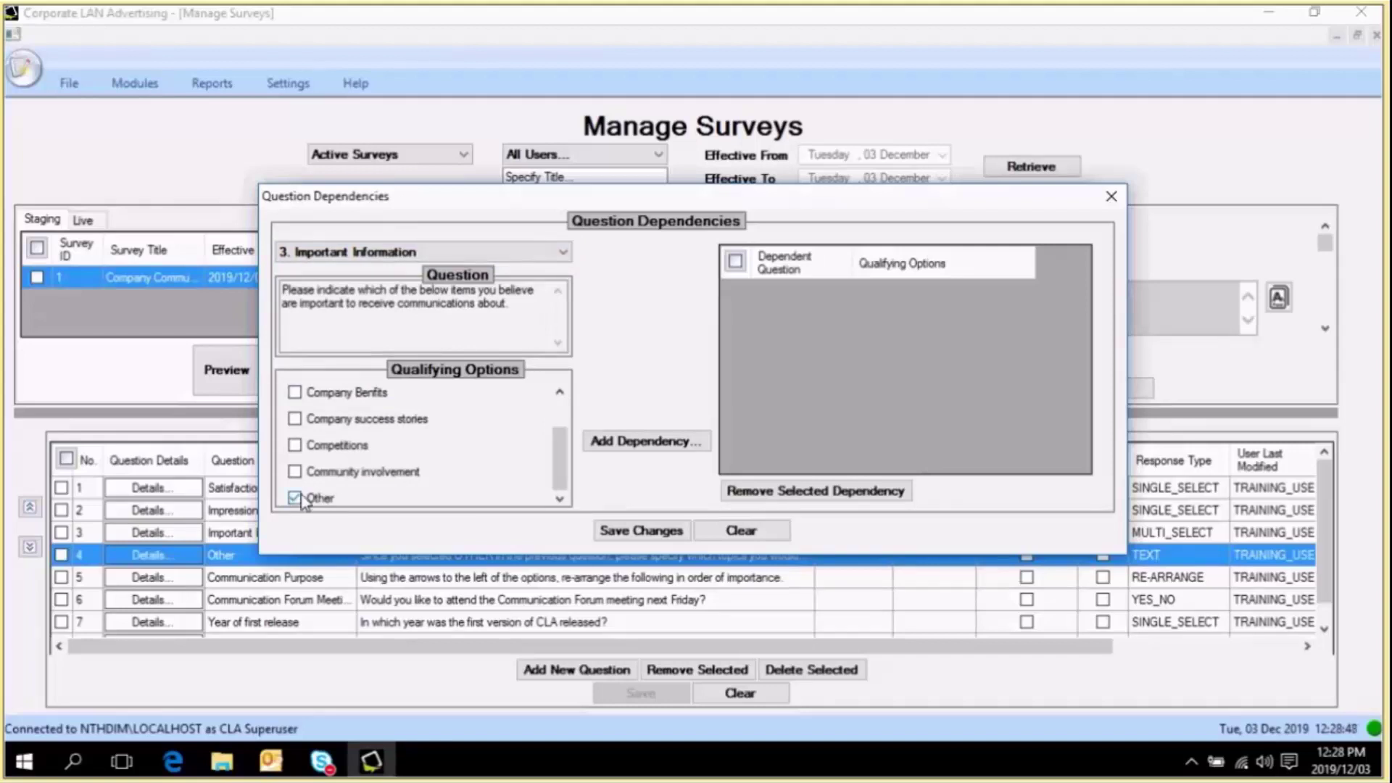
pyautogui.click(656, 440)
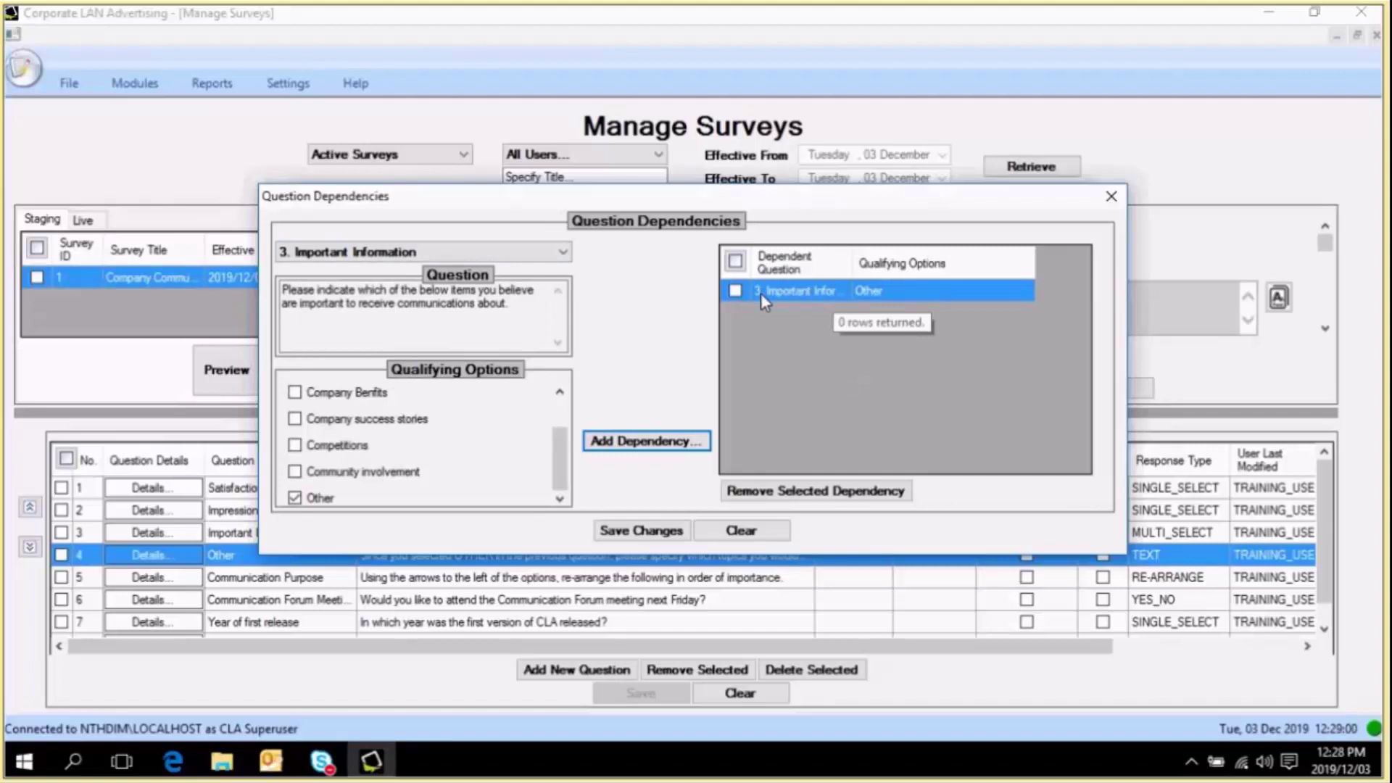
# - Save the dependency and the changes to the Other question, confirming both saves
pyautogui.click(641, 531)
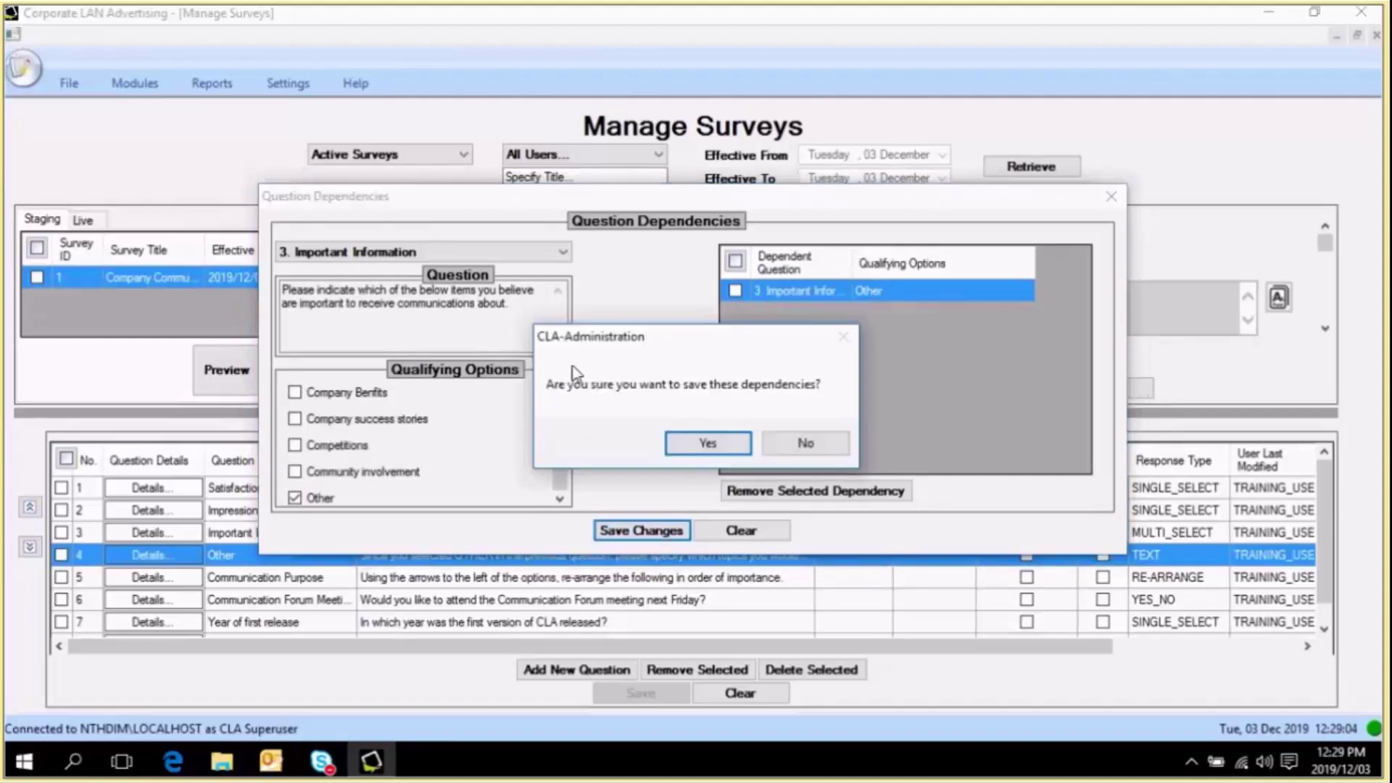
pyautogui.click(719, 449)
pyautogui.click(780, 441)
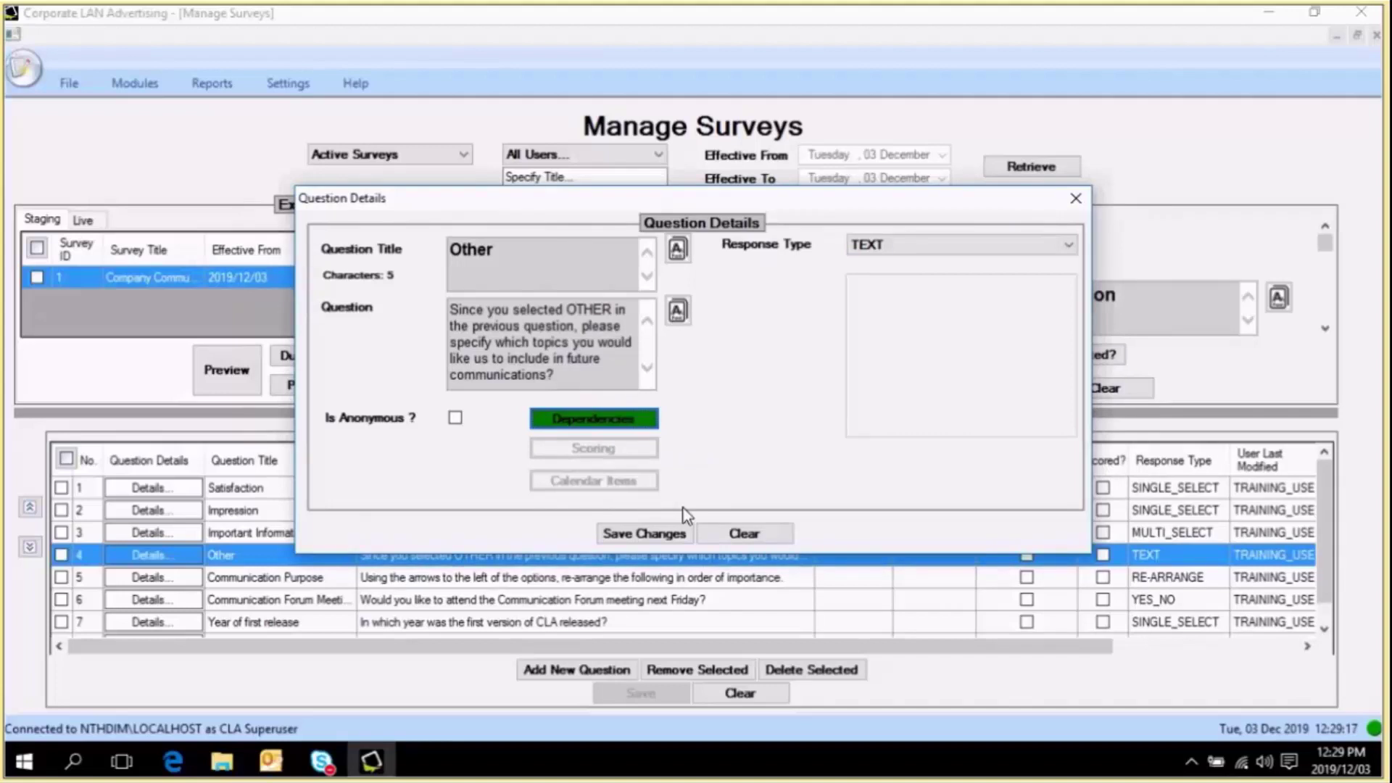
pyautogui.click(682, 533)
pyautogui.click(746, 444)
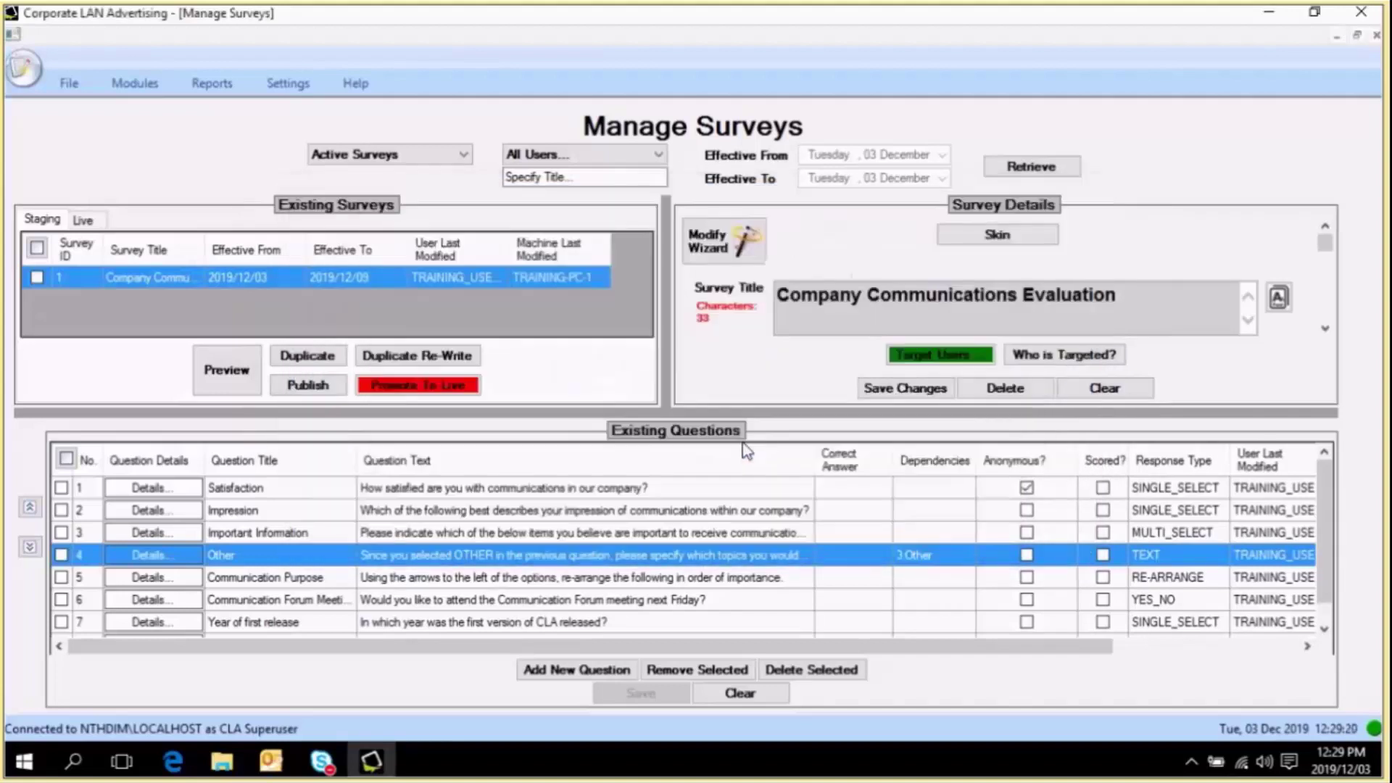
pyautogui.click(930, 534)
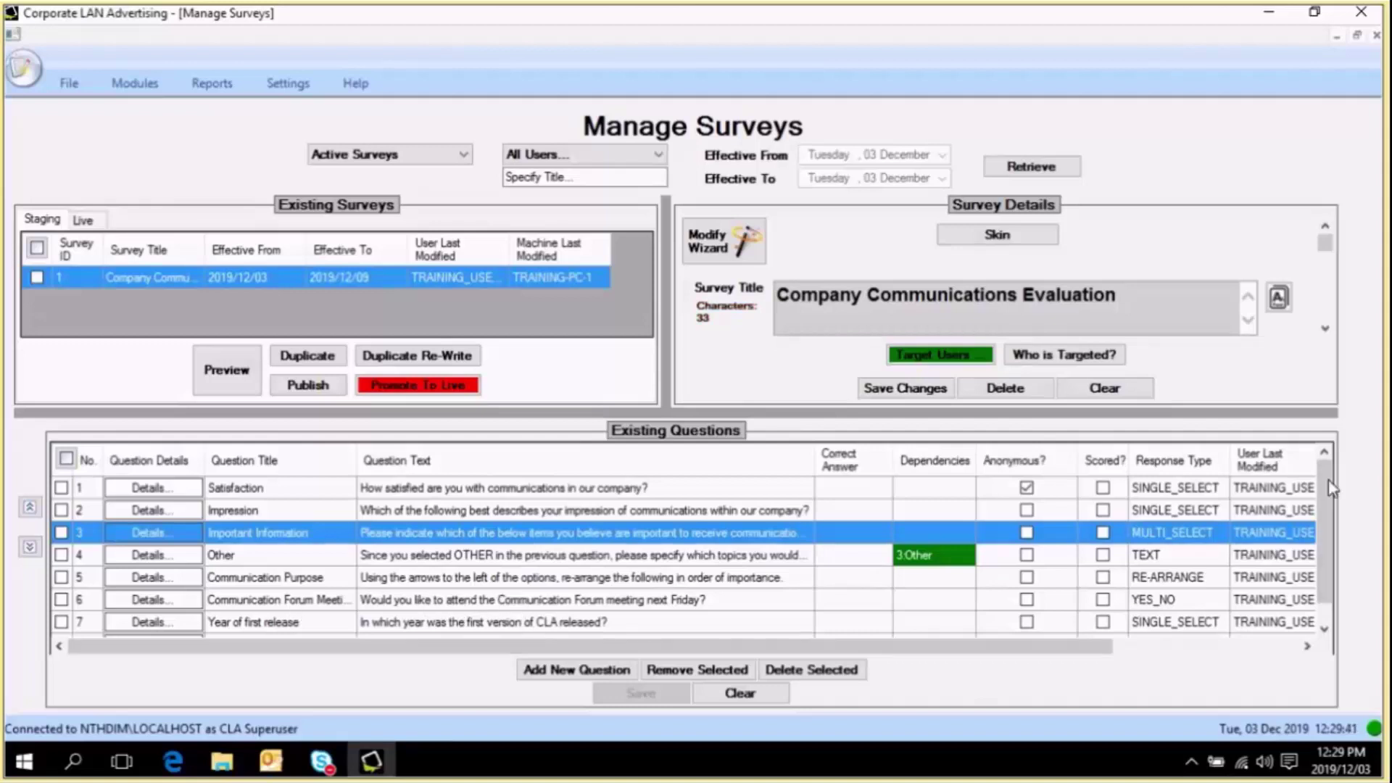
# - Set 2008 as the scored correct answer for question 7, Year of first release, and save the scoring
pyautogui.scroll(-1, 1332, 489)
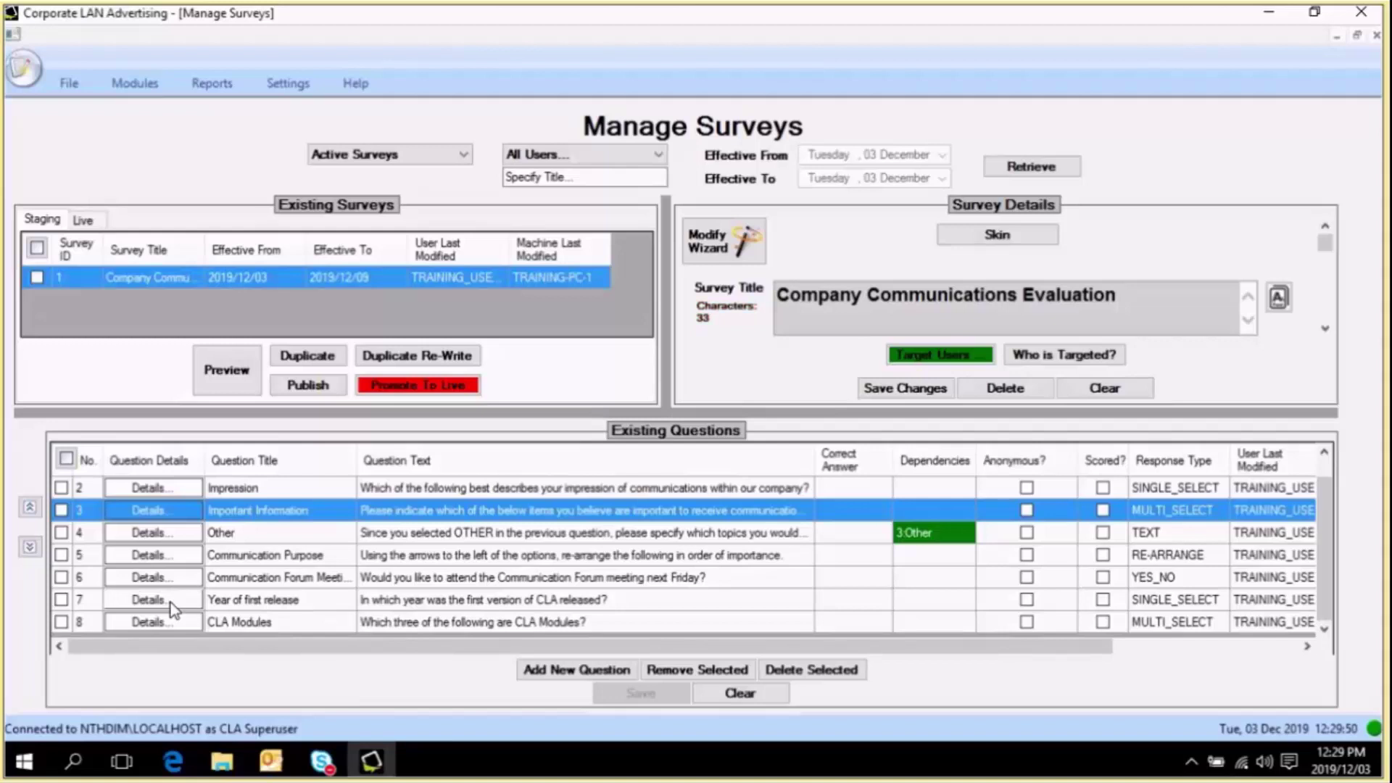
pyautogui.click(149, 600)
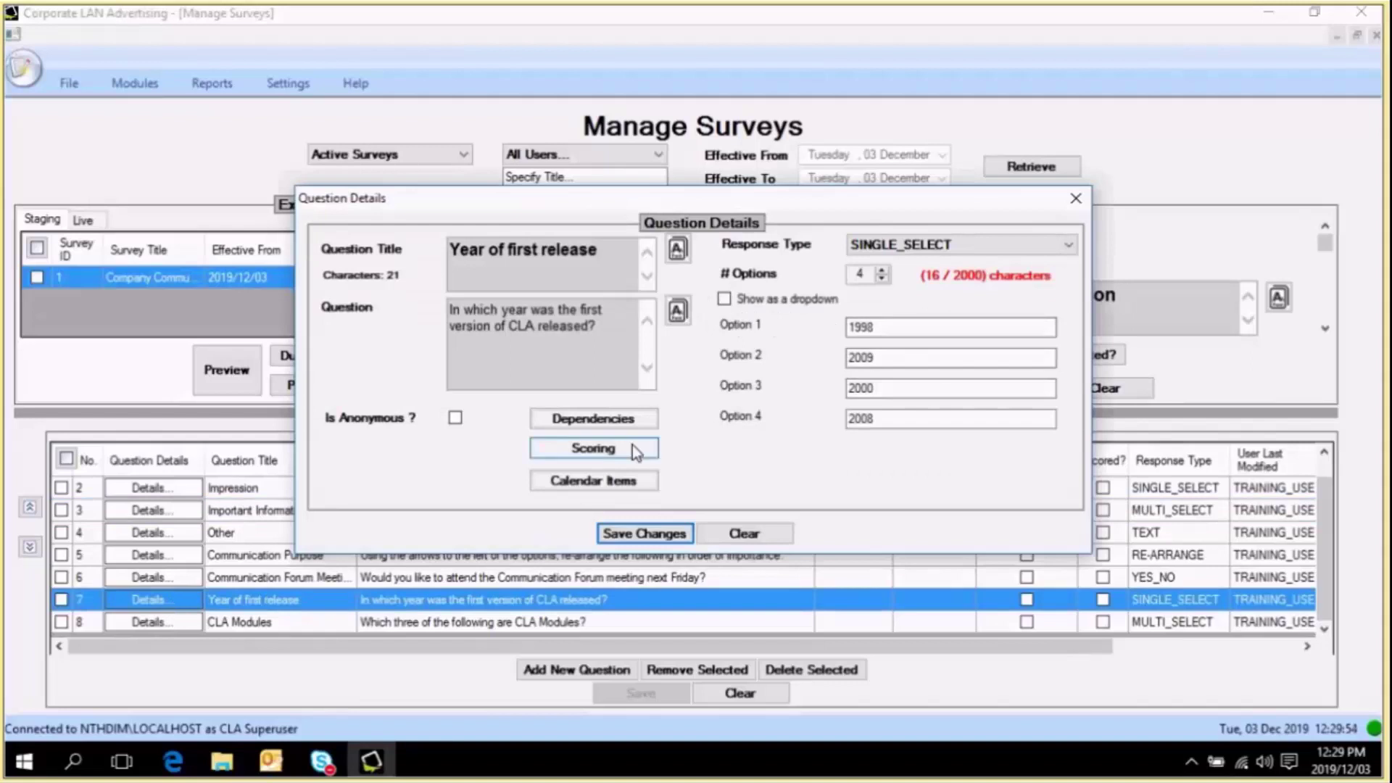
pyautogui.click(592, 449)
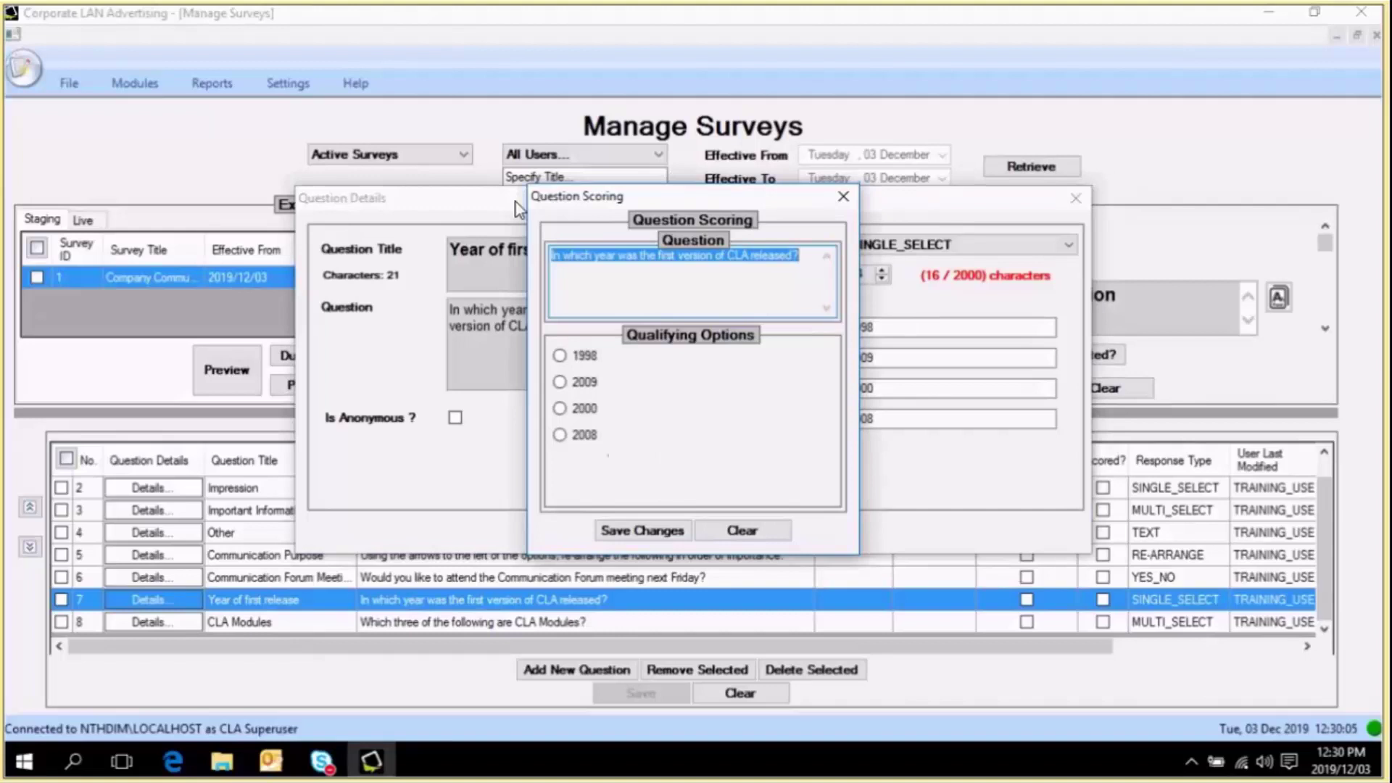
pyautogui.click(584, 438)
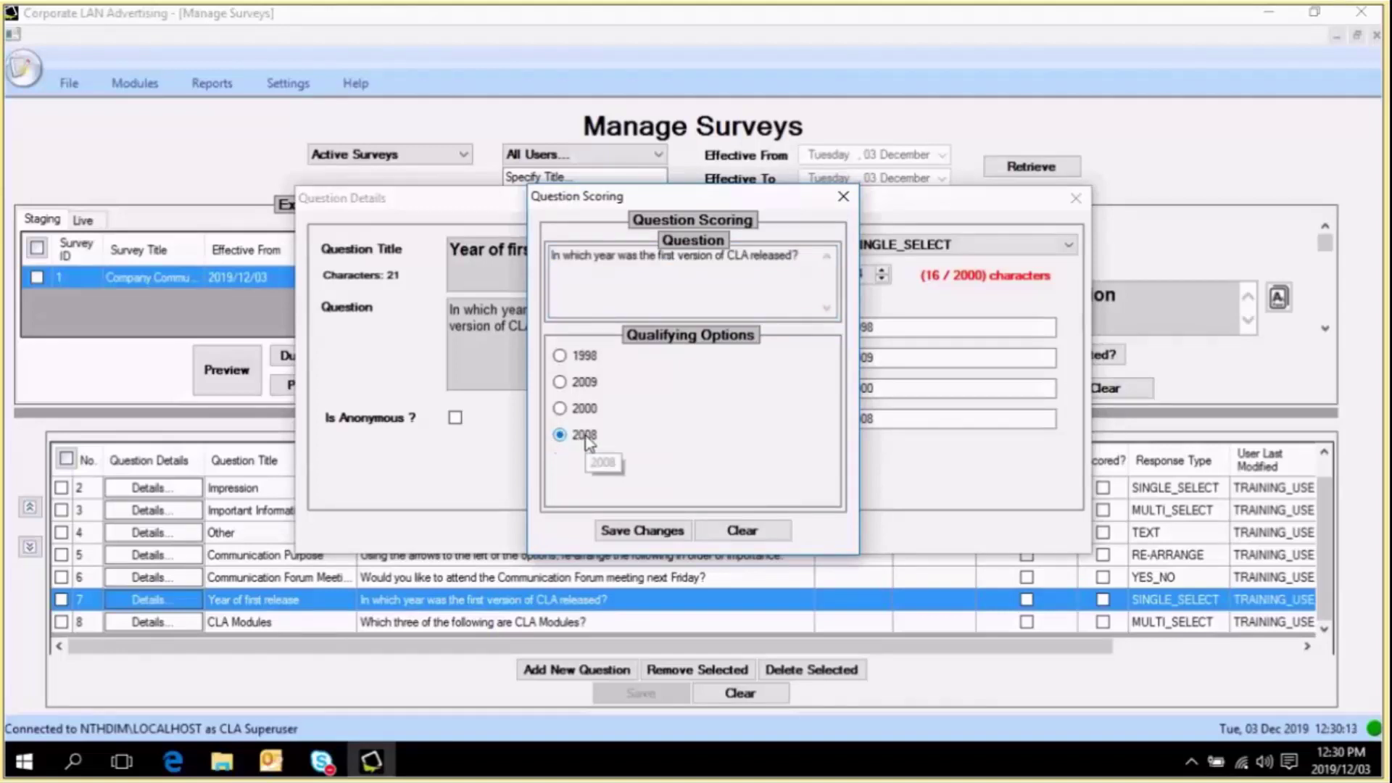
pyautogui.click(643, 533)
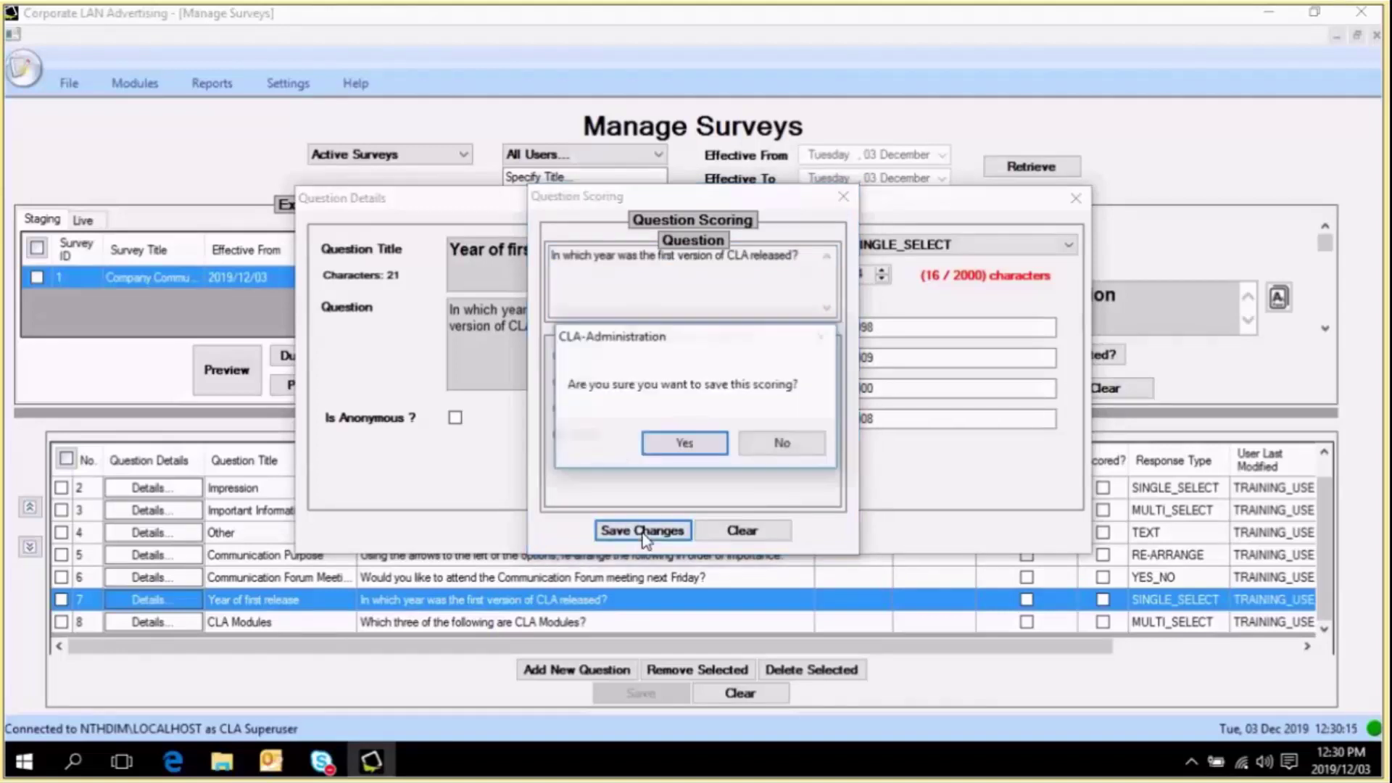
pyautogui.click(684, 442)
pyautogui.click(747, 444)
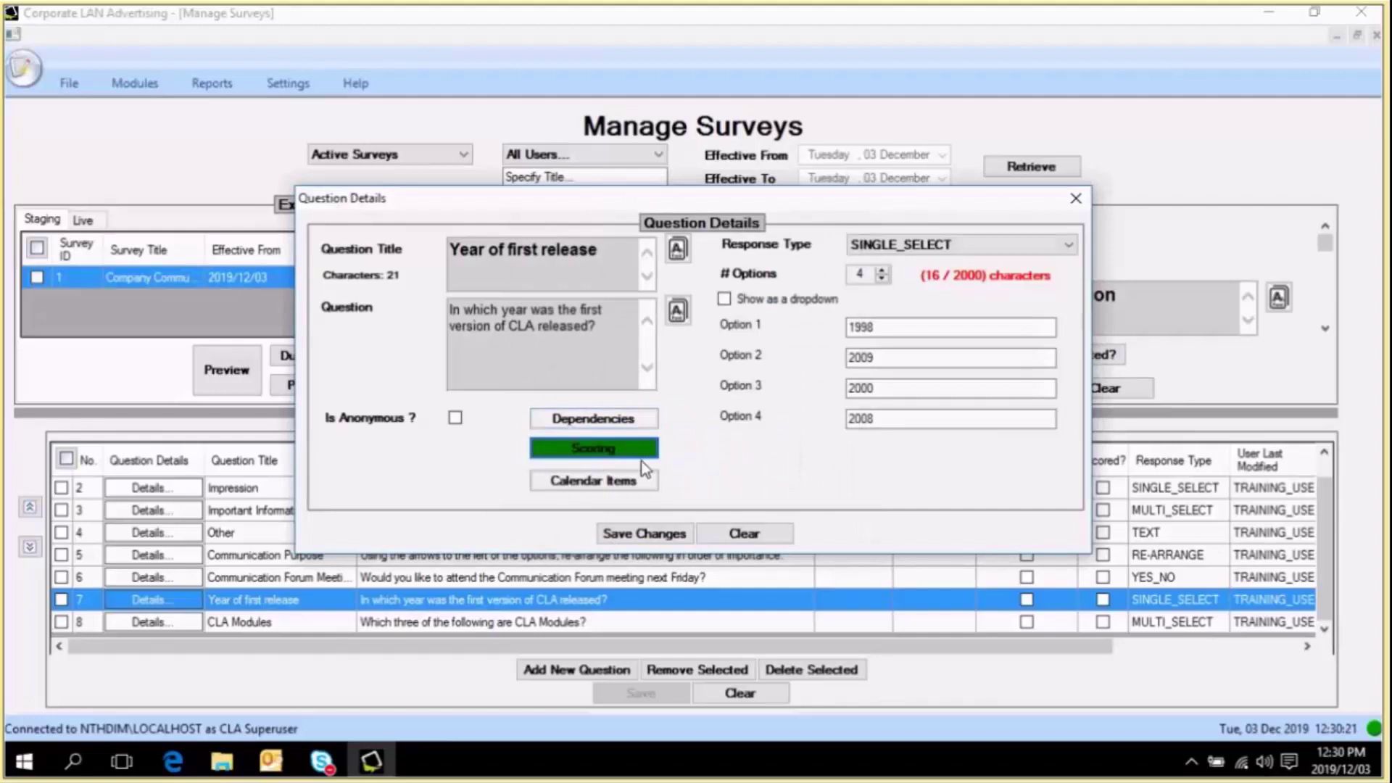
# - Save the changes to the Year of first release question and return to the question list
pyautogui.click(645, 535)
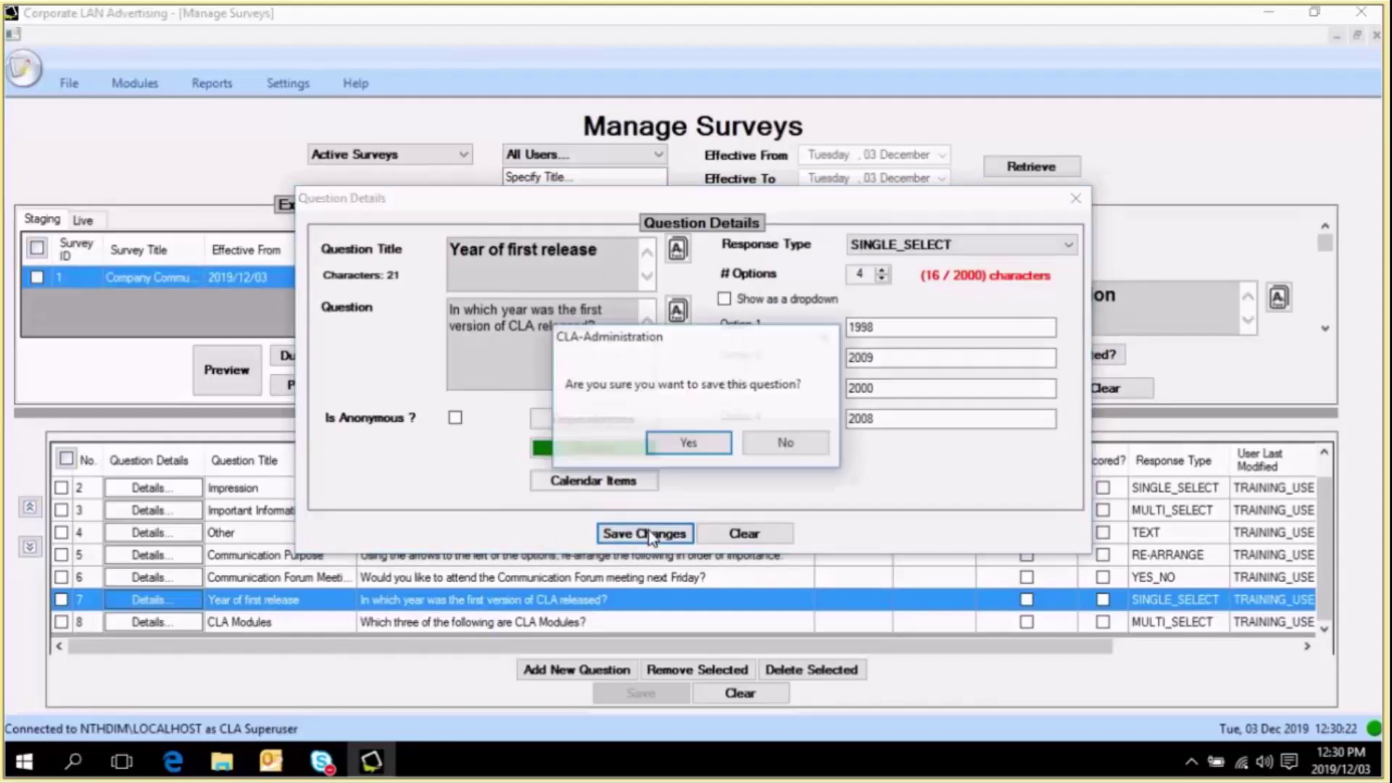
pyautogui.click(693, 442)
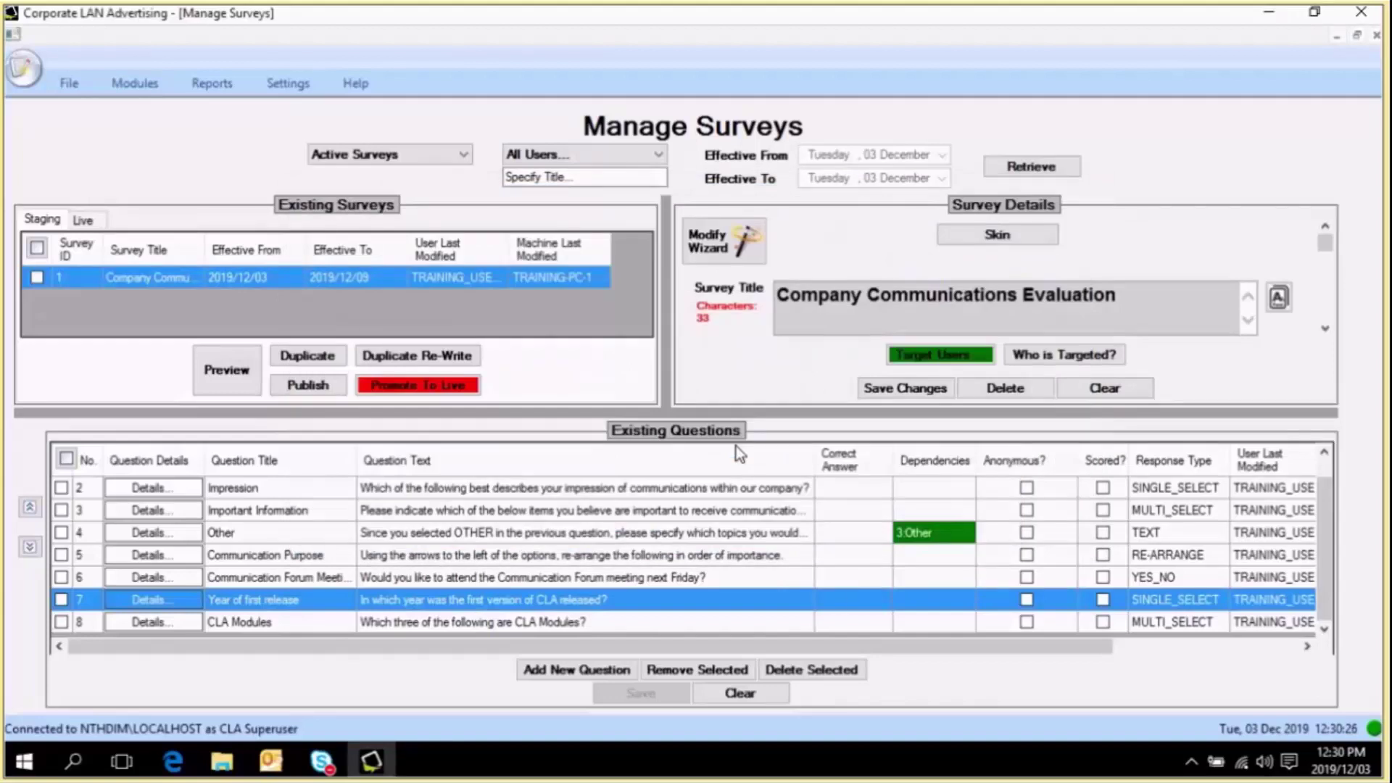
pyautogui.click(847, 576)
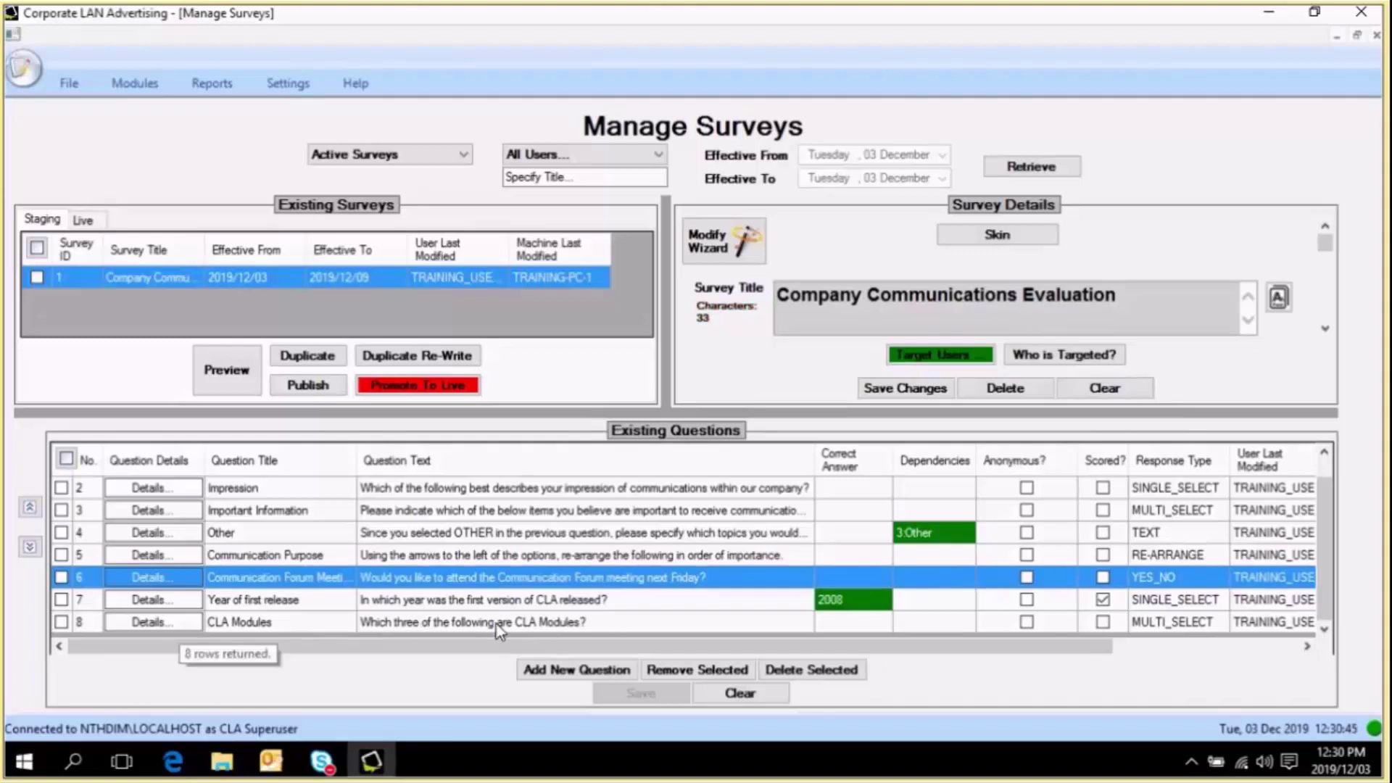
# - Set Screensaver, Desktop and Popup as the scored correct answers for question 8, CLA Modules, and save the scoring
pyautogui.click(185, 625)
pyautogui.click(187, 627)
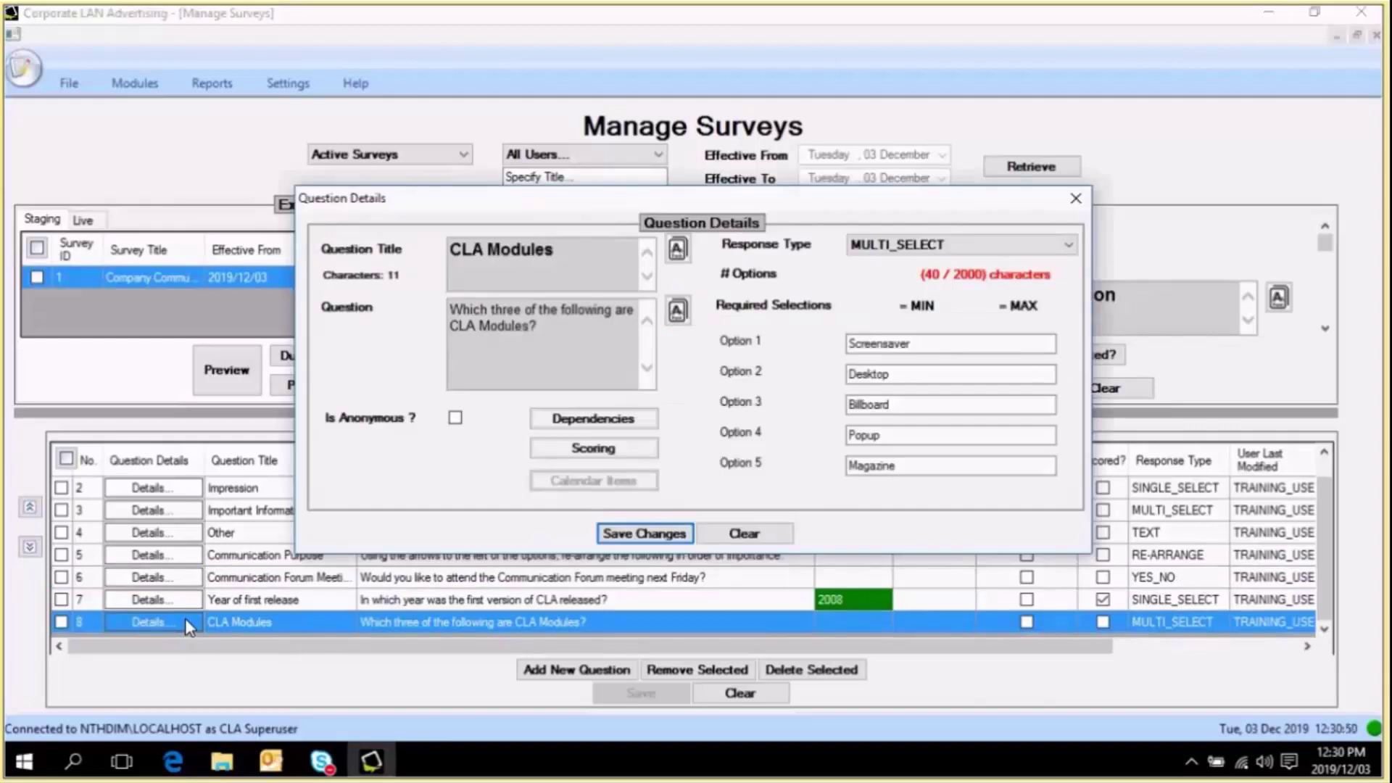
pyautogui.click(592, 449)
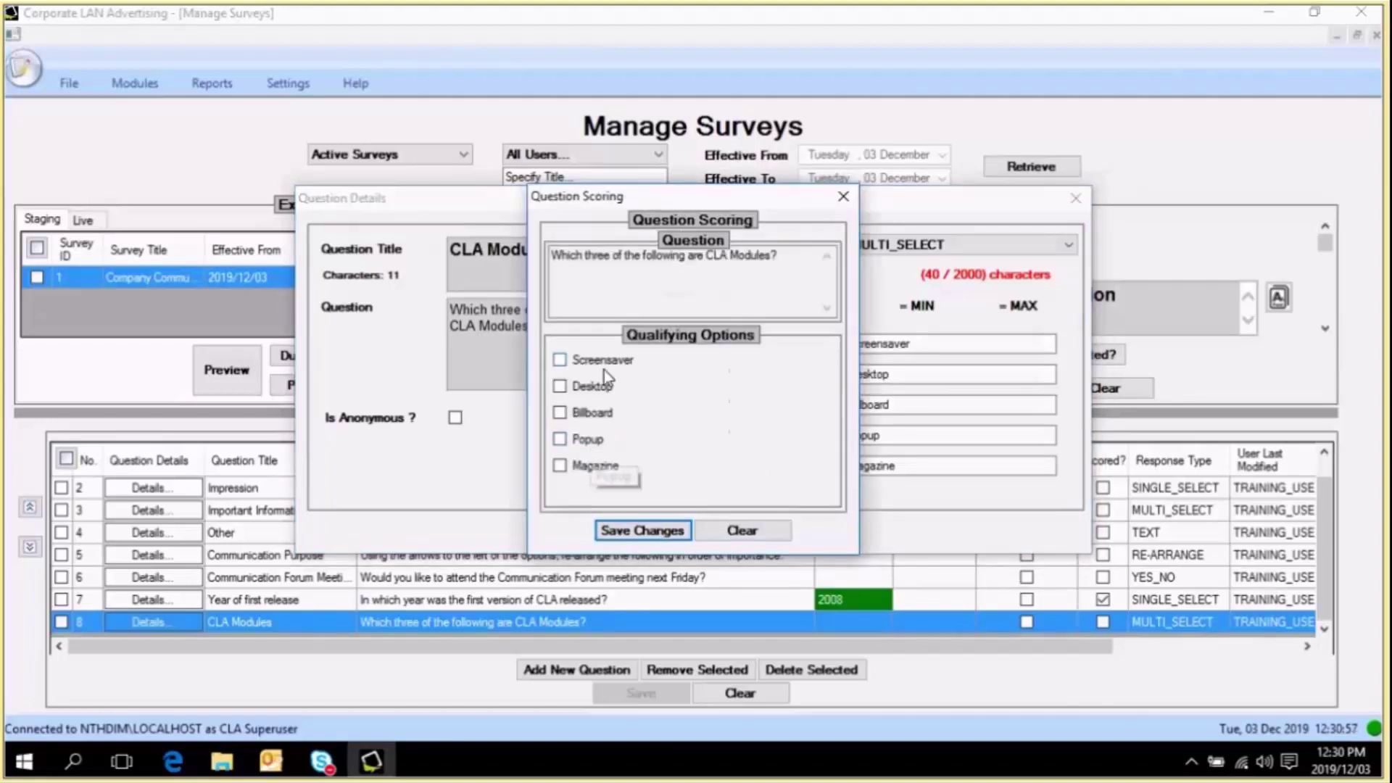
pyautogui.click(602, 361)
pyautogui.click(599, 392)
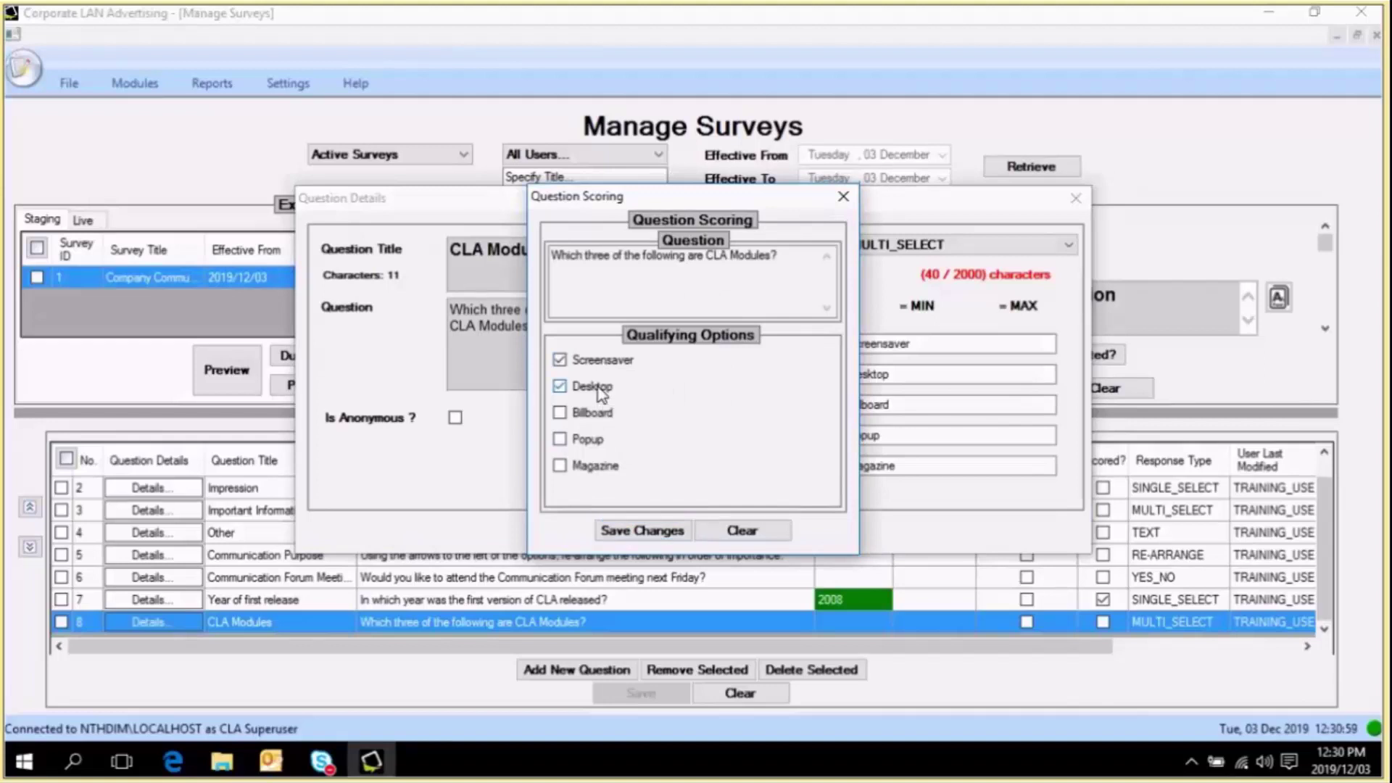
pyautogui.click(602, 440)
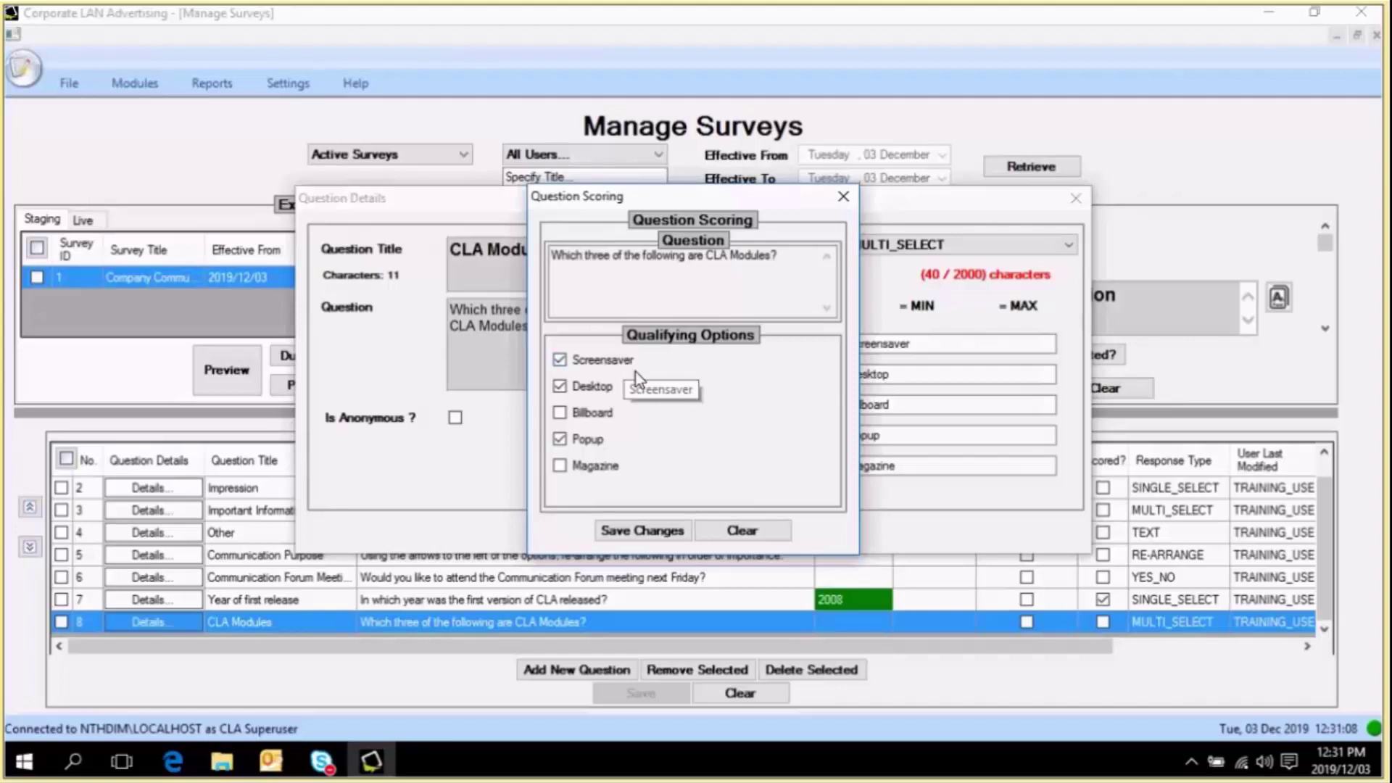
pyautogui.click(662, 533)
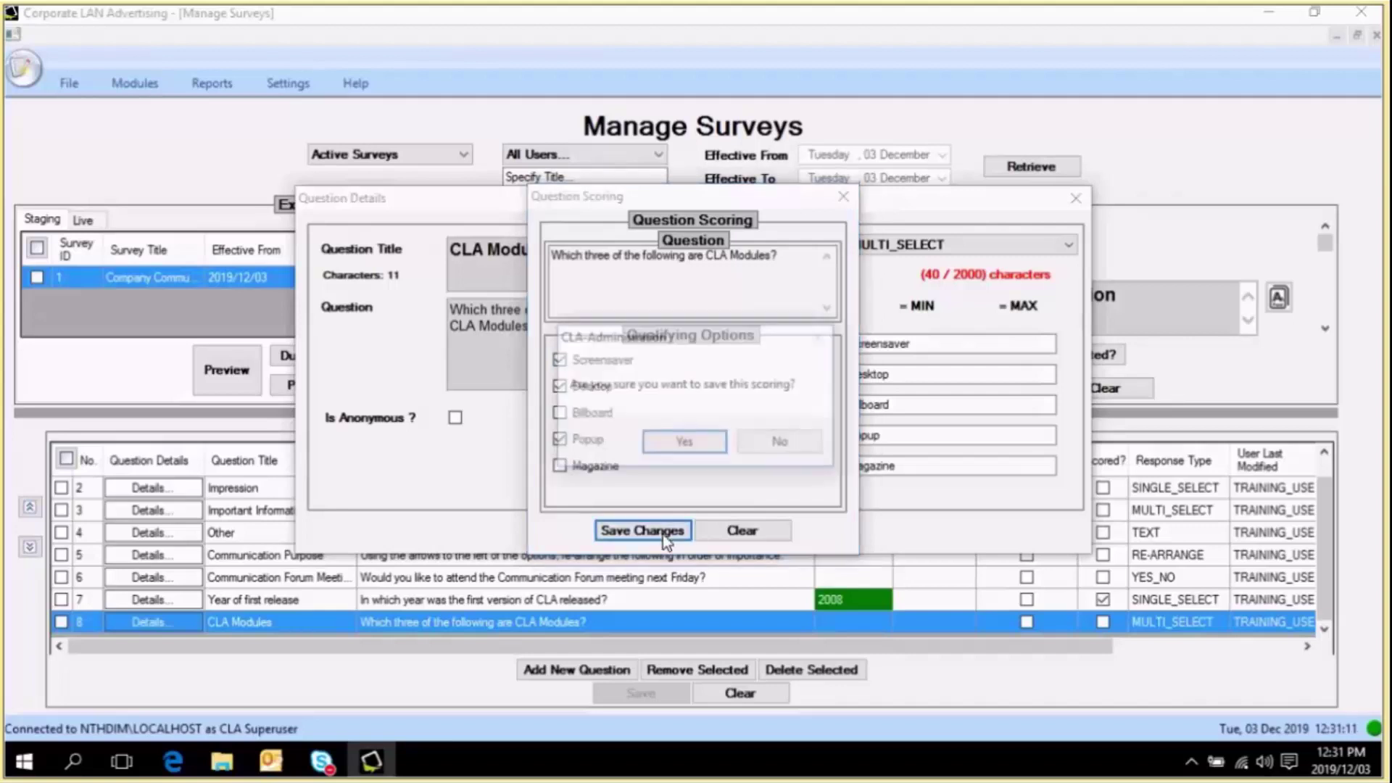
pyautogui.click(707, 444)
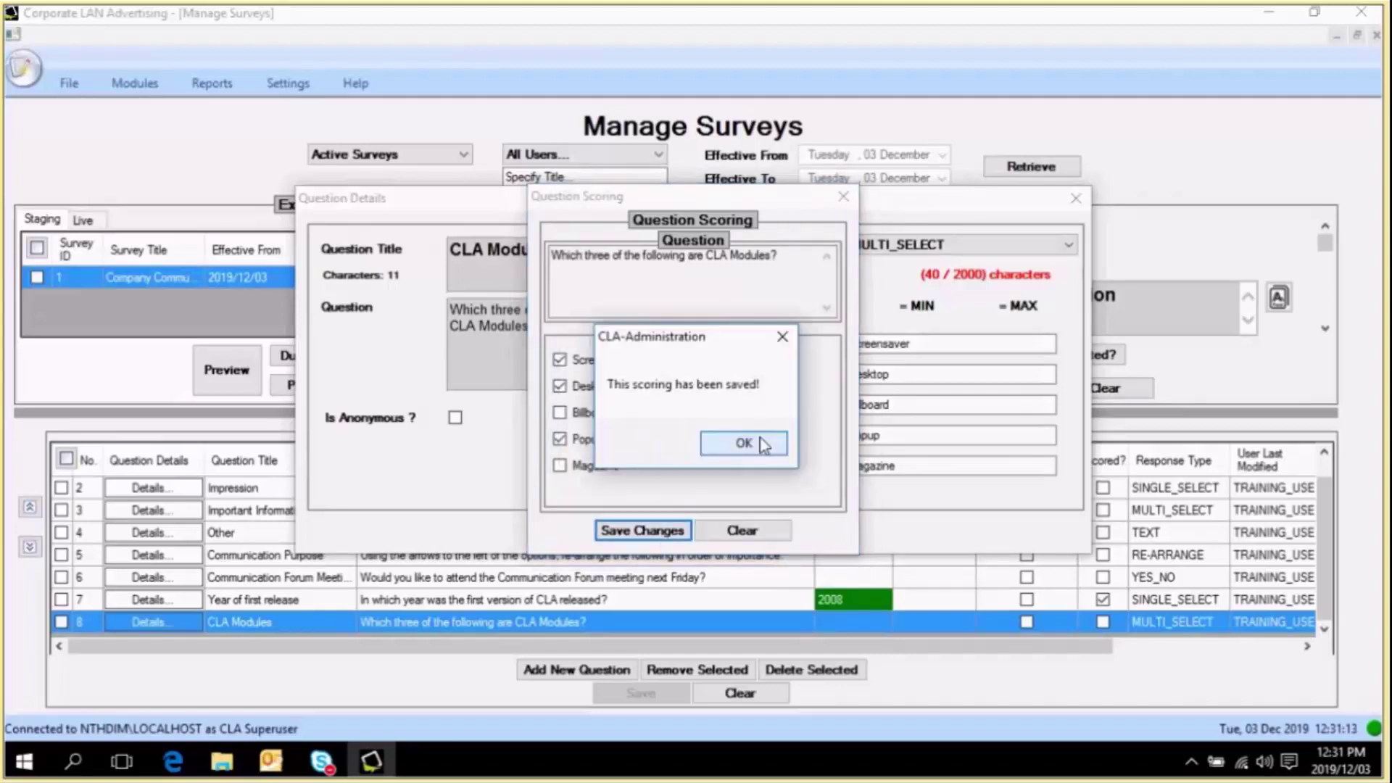
# - Save the changes to the CLA Modules question and return to the question list
pyautogui.click(747, 442)
pyautogui.click(651, 537)
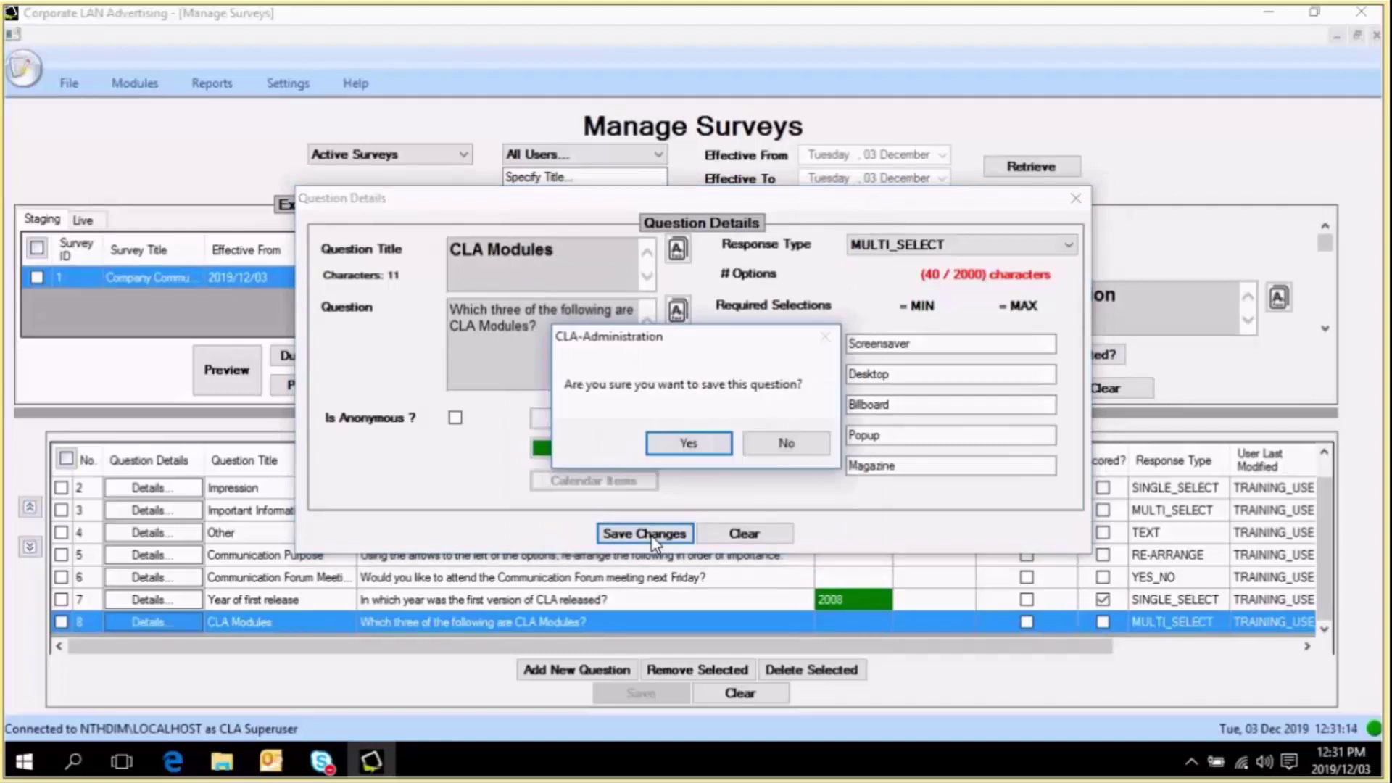
pyautogui.click(694, 441)
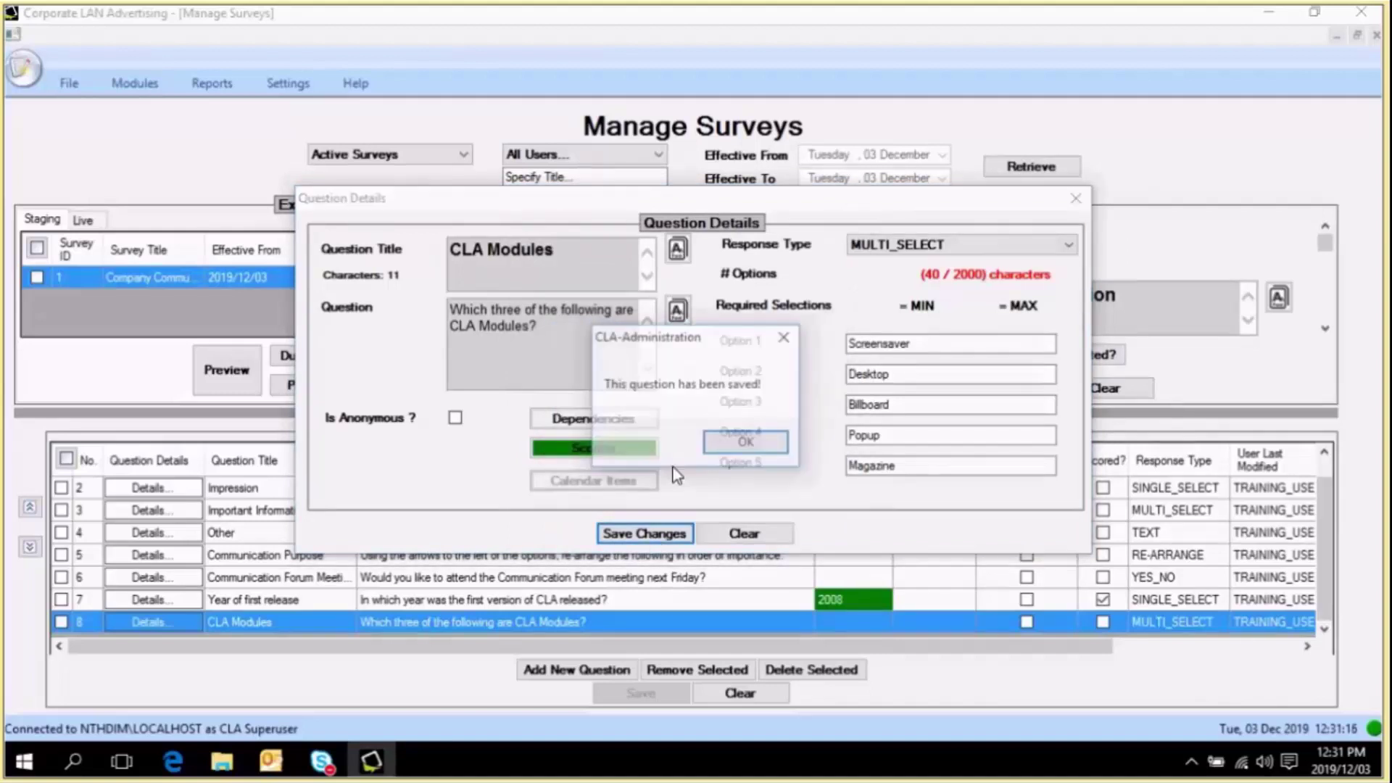
pyautogui.click(753, 451)
# - Start a new calendar item for question 6, Communication Forum Meeting, with Yes as the qualifying option
pyautogui.click(847, 580)
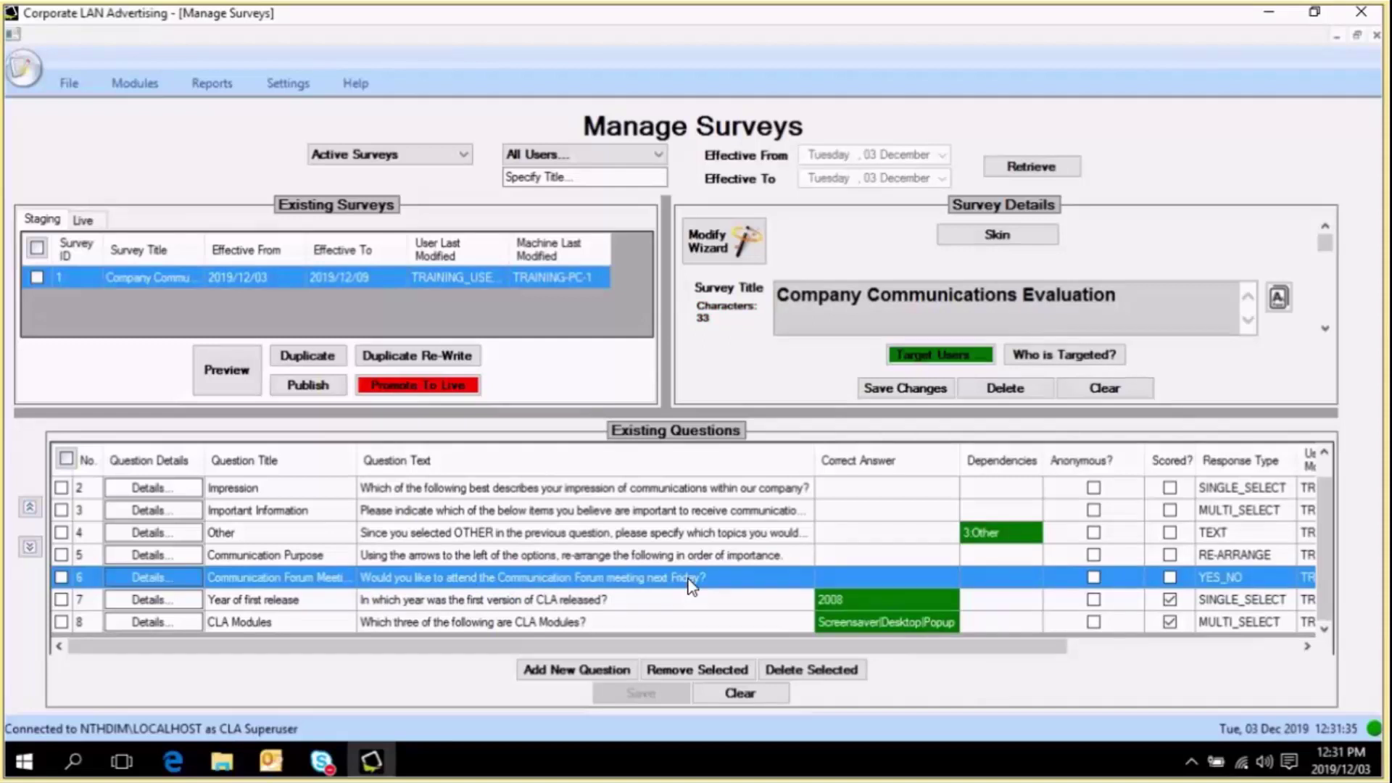
pyautogui.click(171, 585)
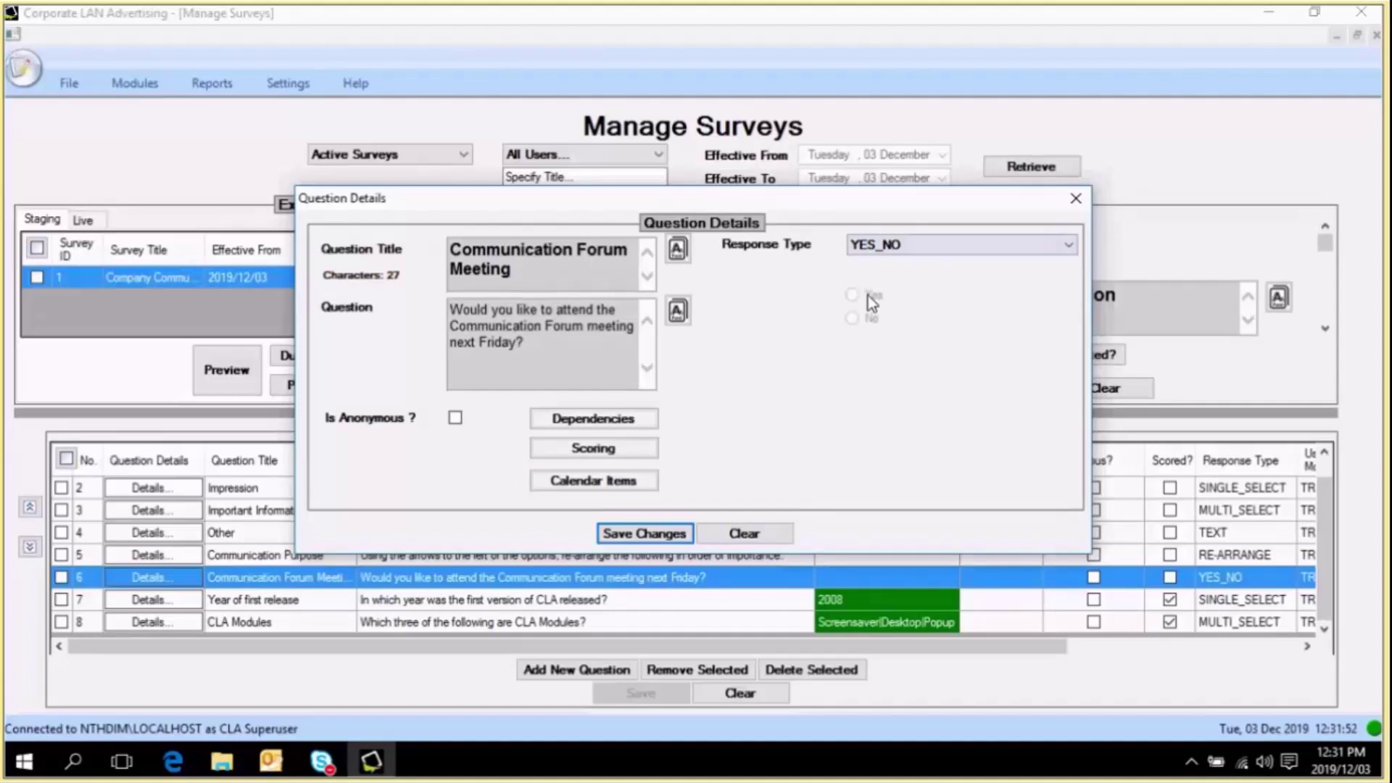
pyautogui.click(614, 483)
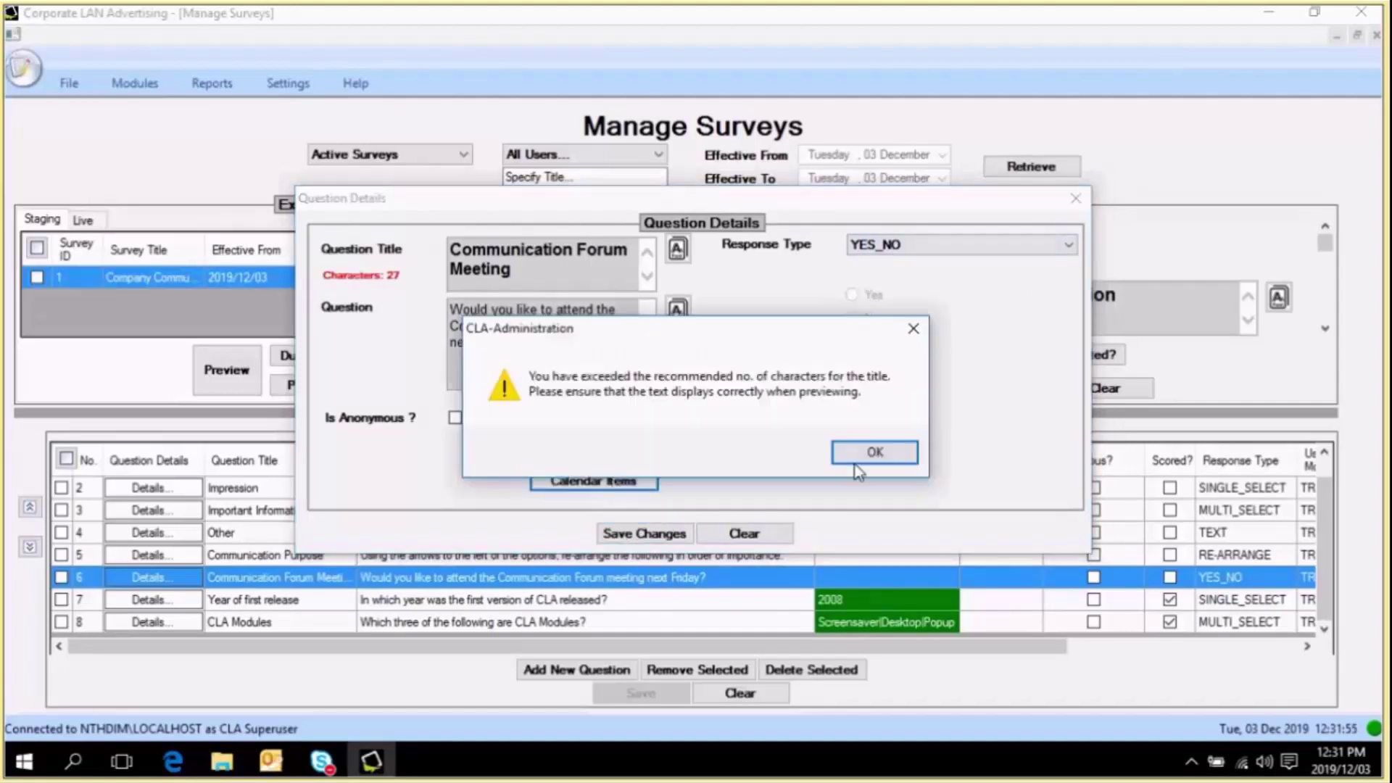
pyautogui.click(875, 452)
pyautogui.click(596, 485)
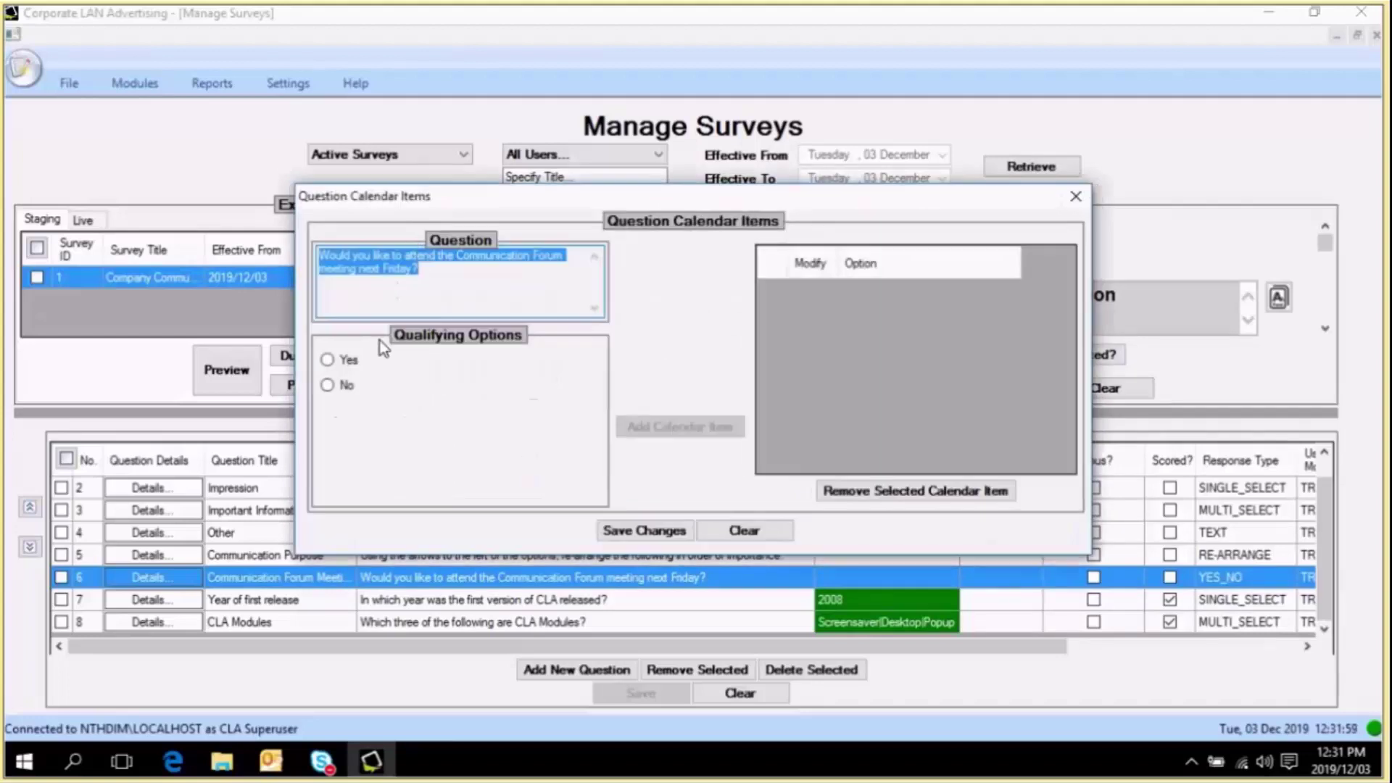
pyautogui.click(339, 361)
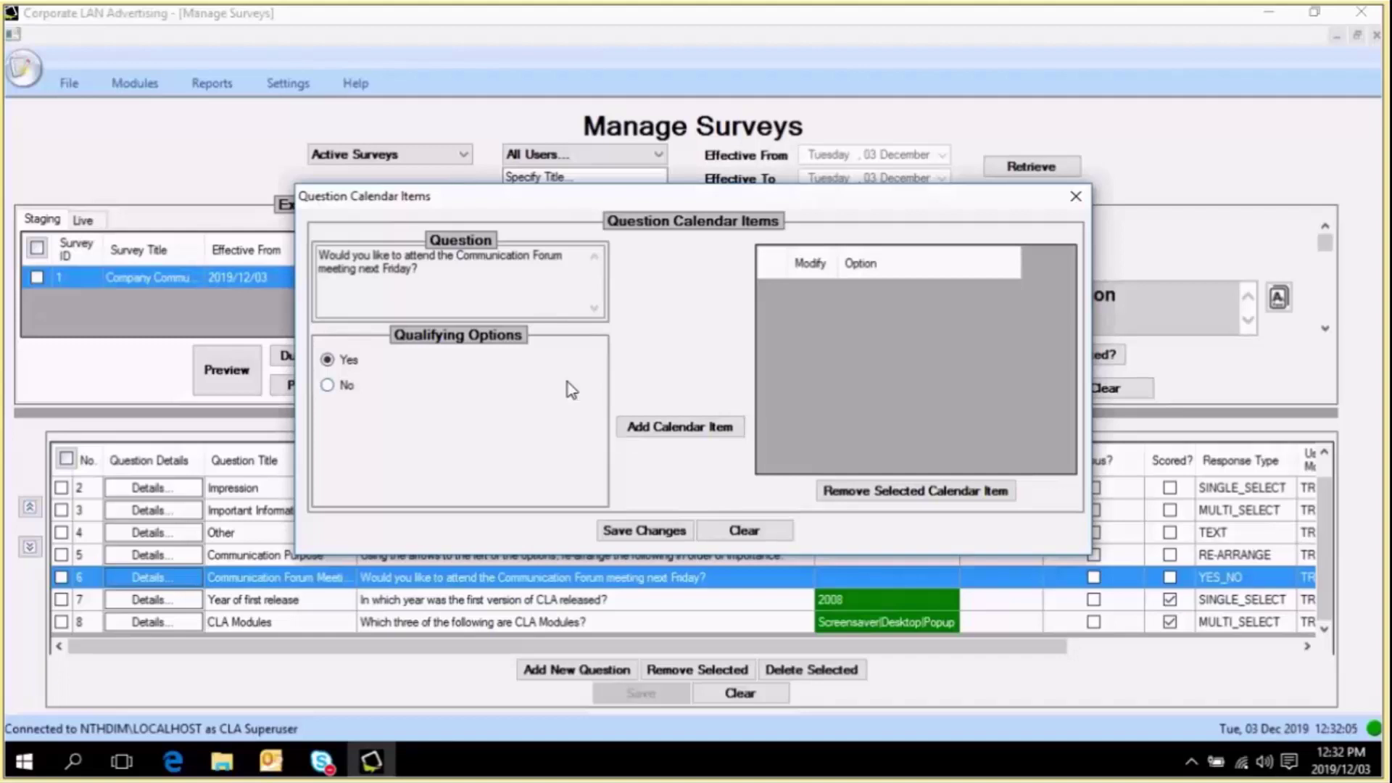
pyautogui.click(692, 429)
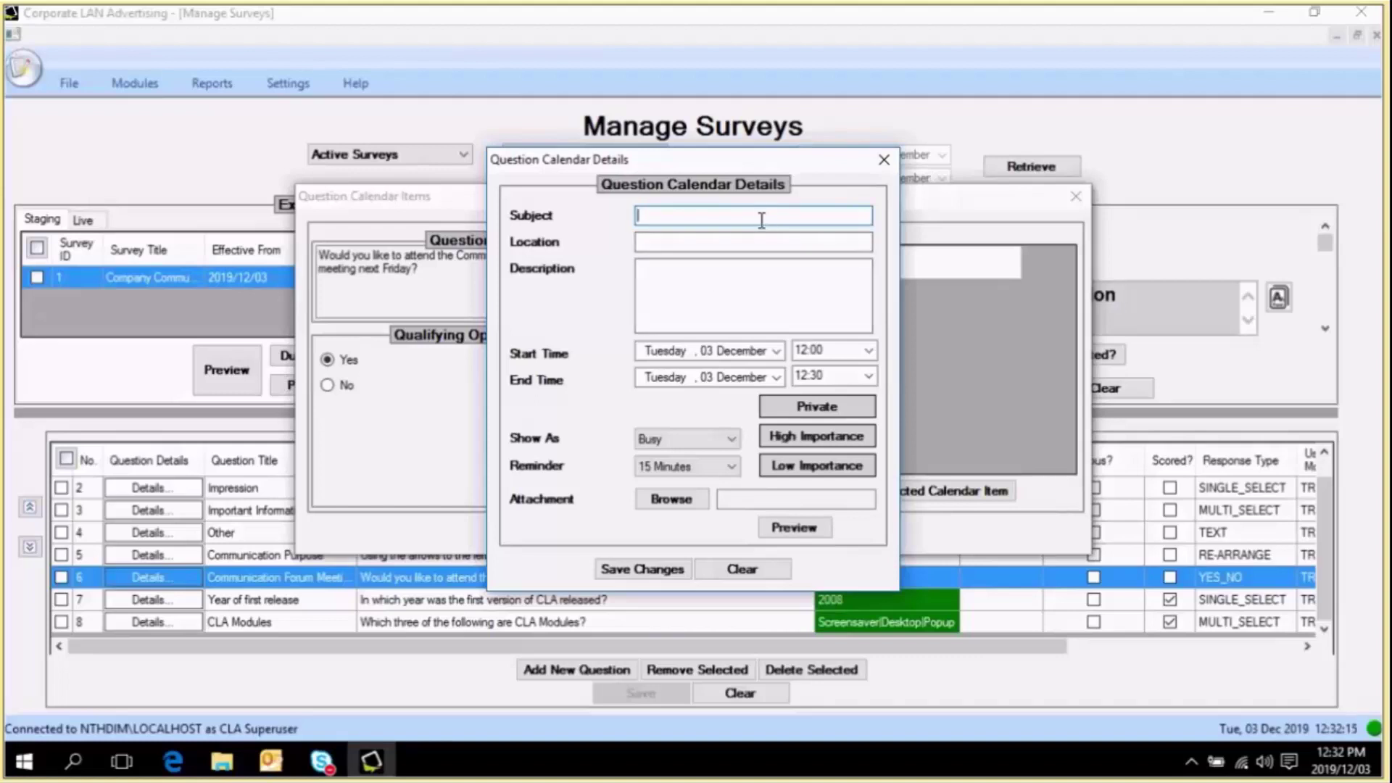
# - Enter Comms Forum Meeting as the calendar item's subject and Flamingo Boardroom as its location
pyautogui.write('Comms Forum Meeting')
pyautogui.press('Tab')
pyautogui.write('Flamingo ')
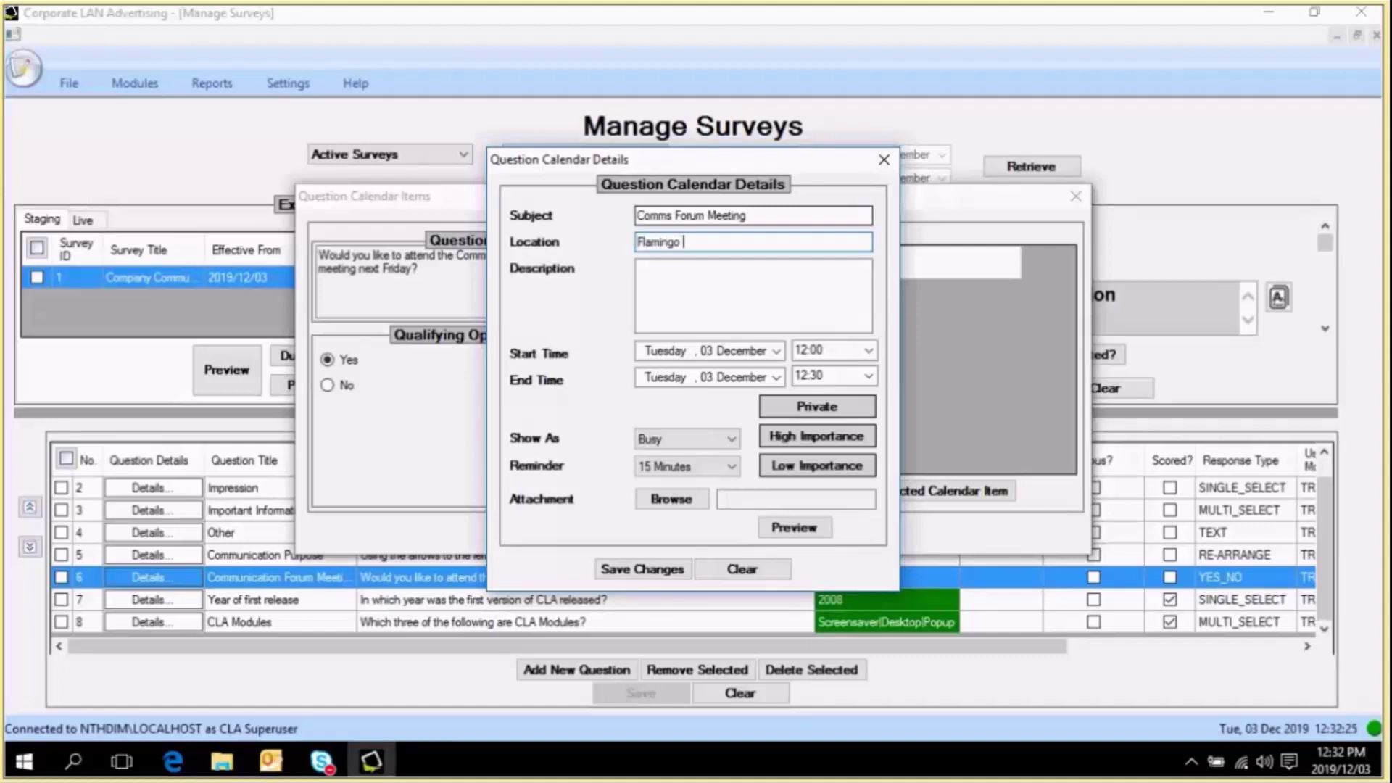
pyautogui.write('Boardroom')
pyautogui.press('Tab')
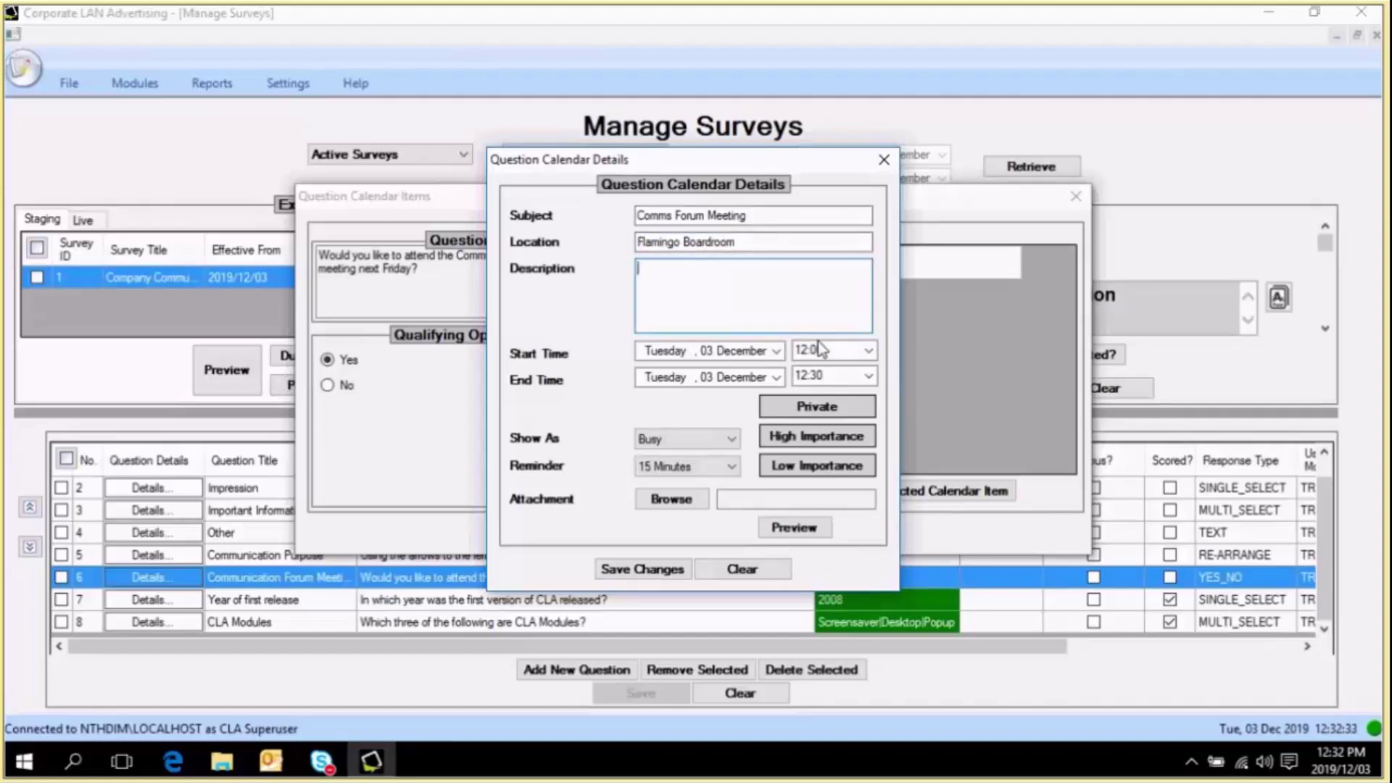
# - Schedule the calendar item for Friday, 13 December, from 11:00 to 13:00
pyautogui.click(777, 350)
pyautogui.click(811, 457)
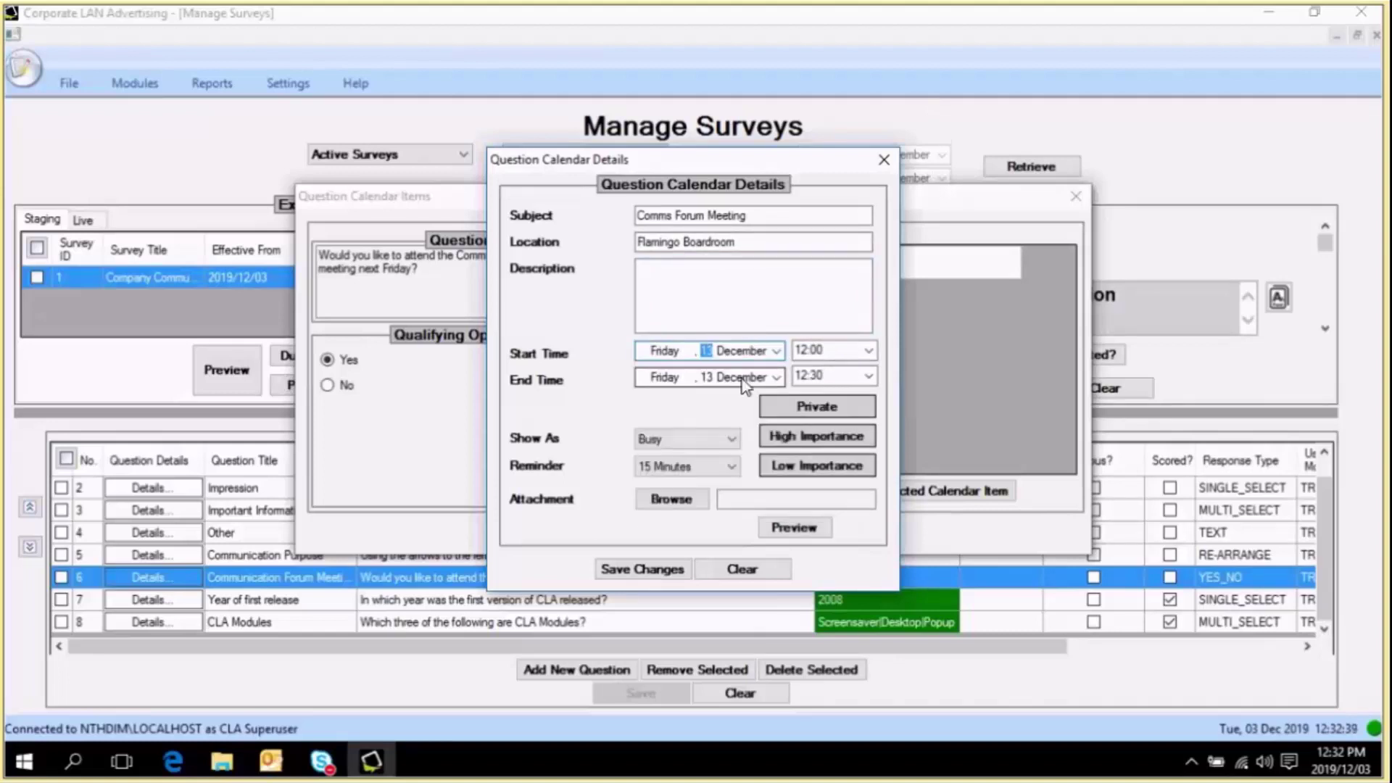
pyautogui.click(868, 351)
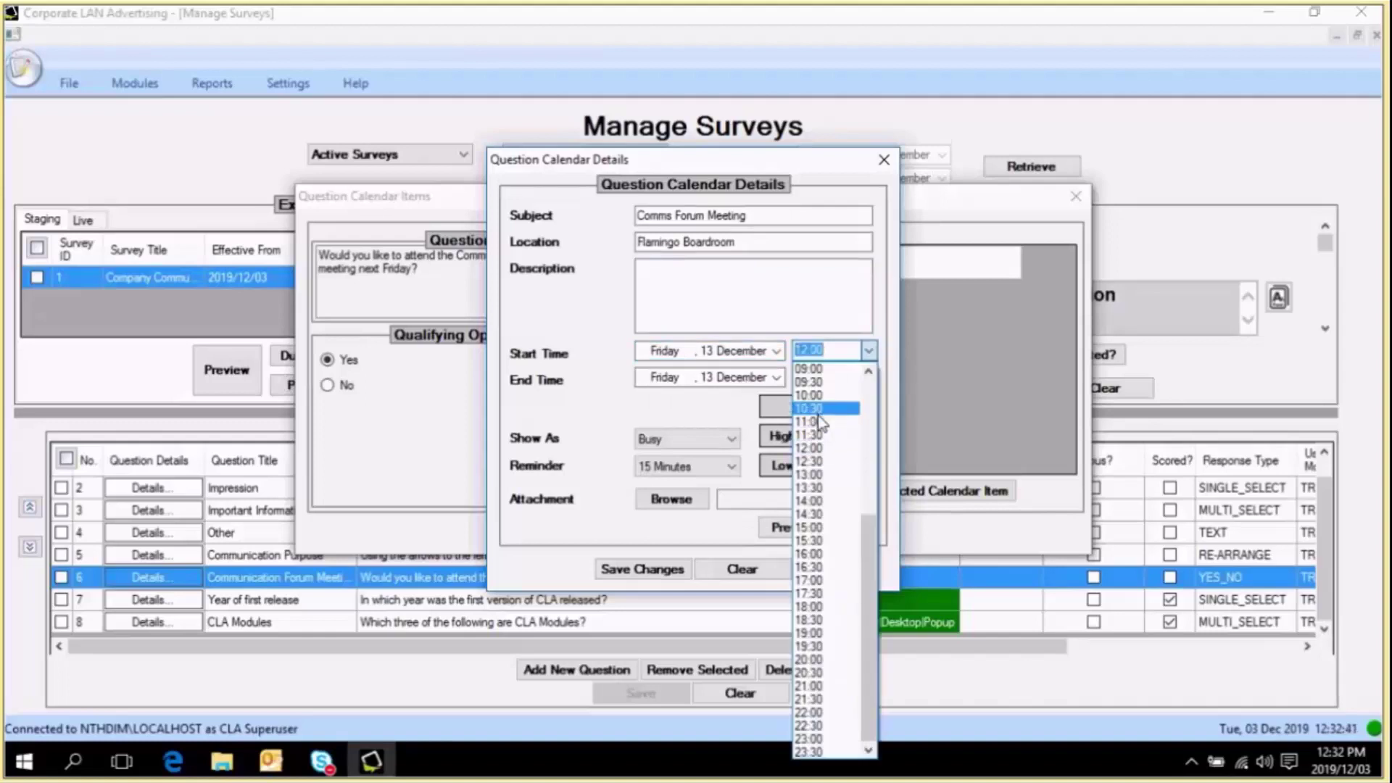
pyautogui.click(820, 423)
pyautogui.click(871, 378)
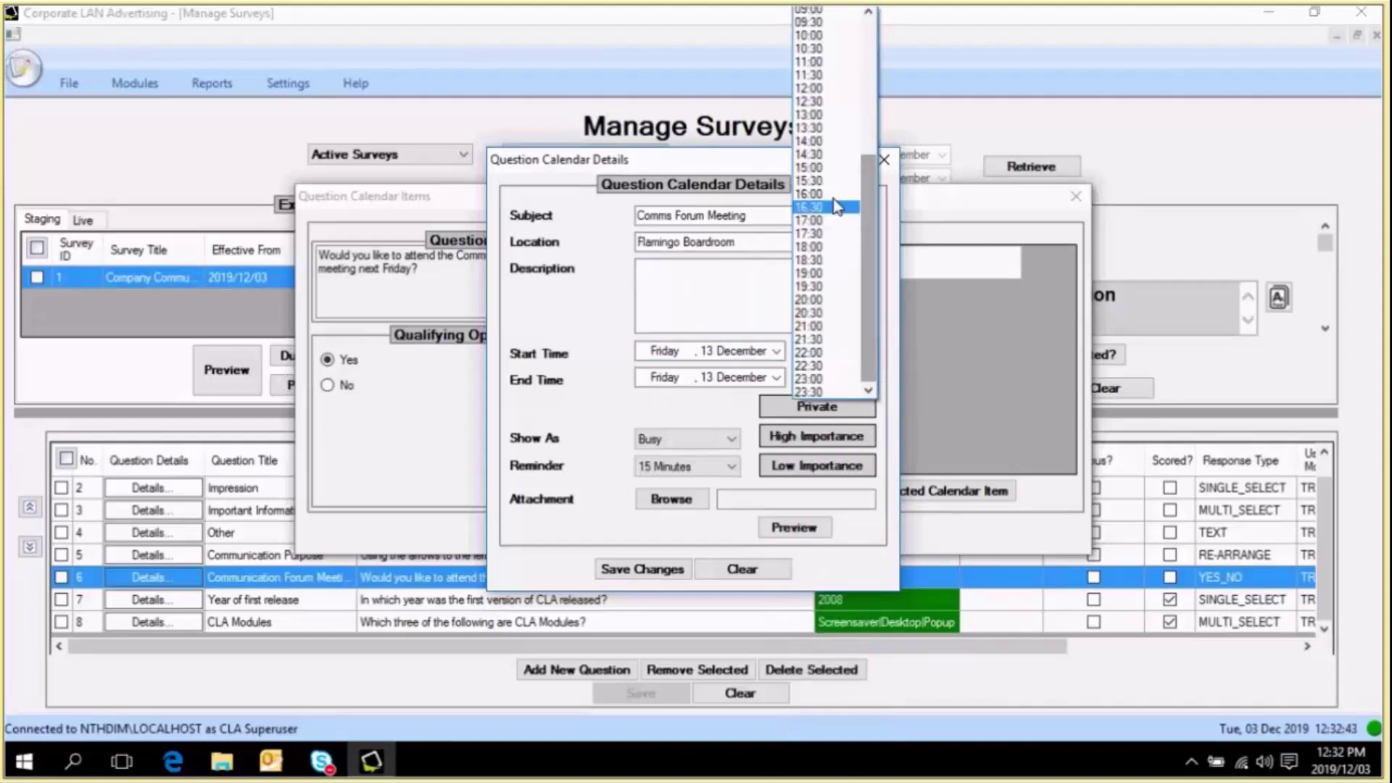
pyautogui.click(812, 115)
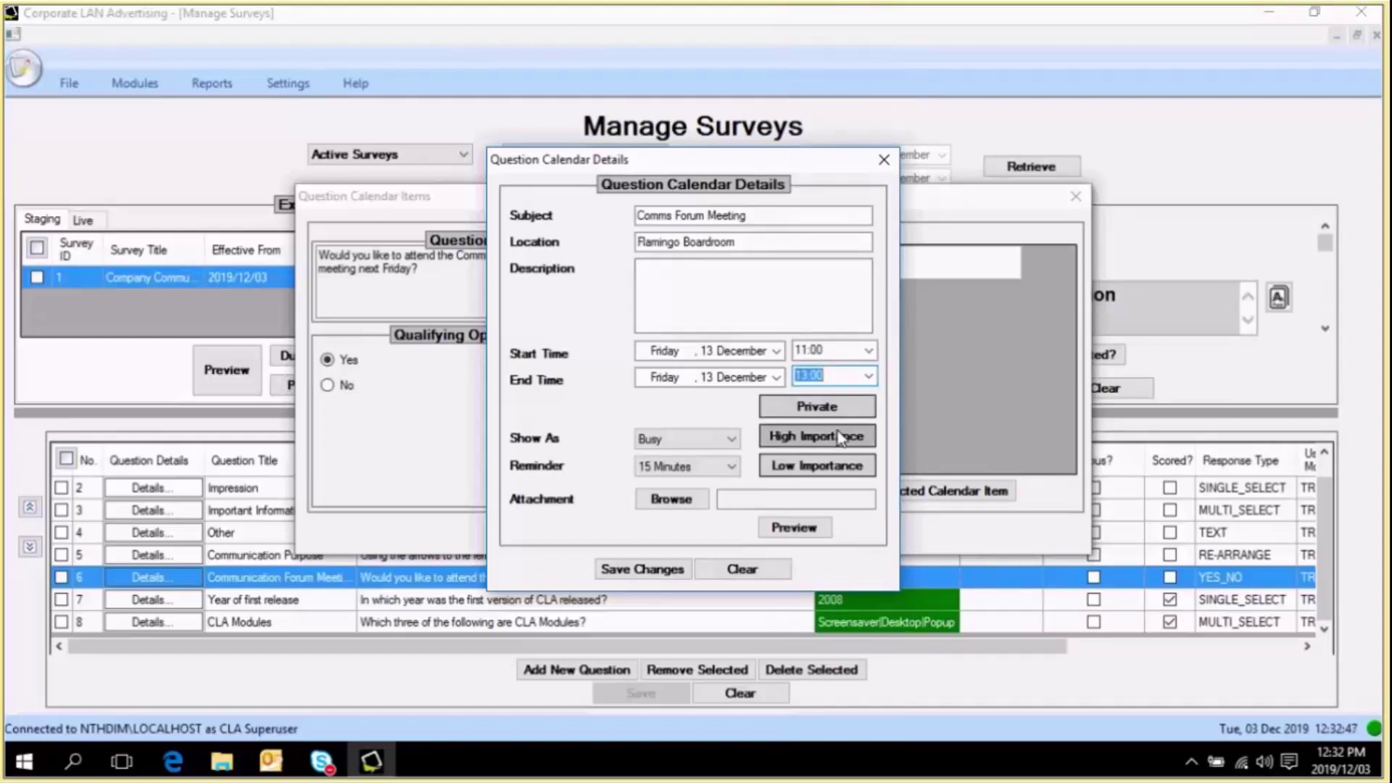
# - Mark the calendar item as high importance, keep it shown as Busy and set its reminder to 1 Hour
pyautogui.click(839, 441)
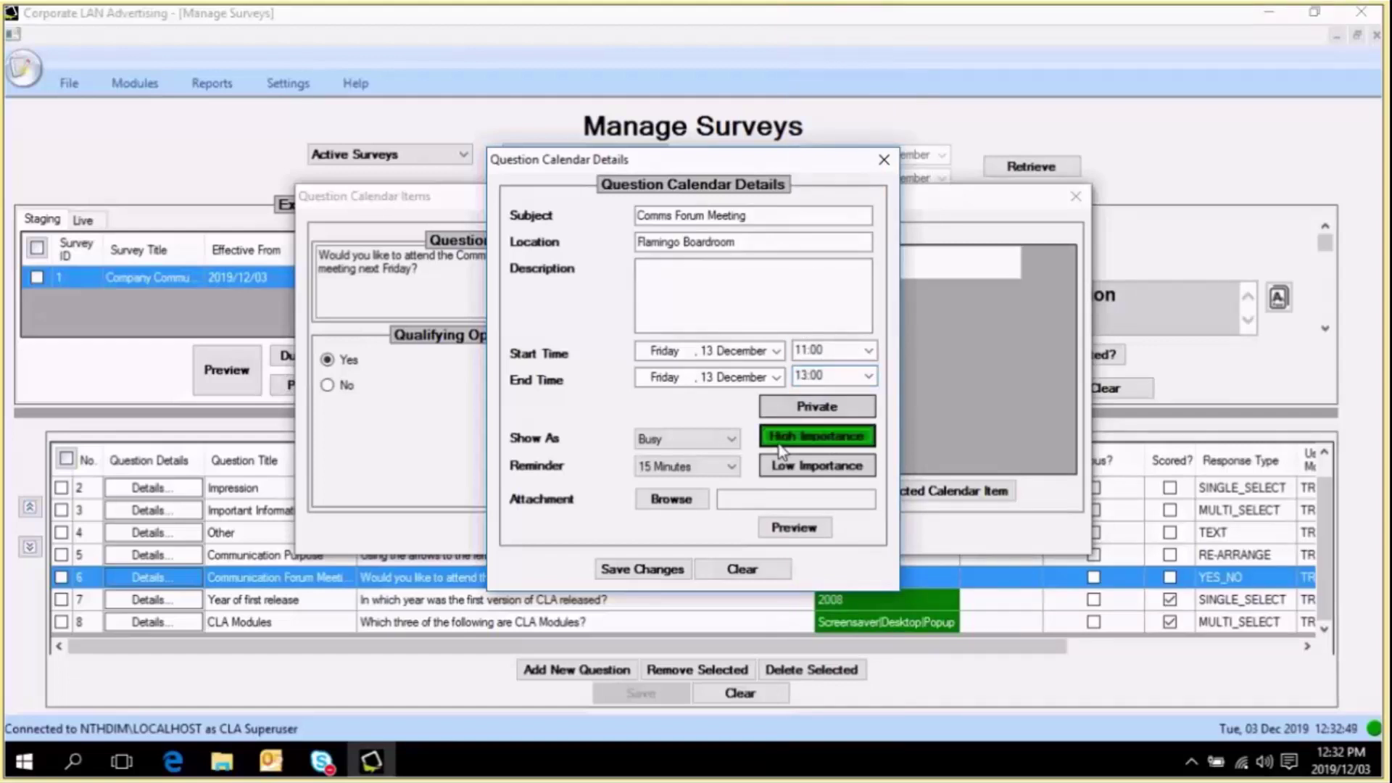
pyautogui.click(732, 439)
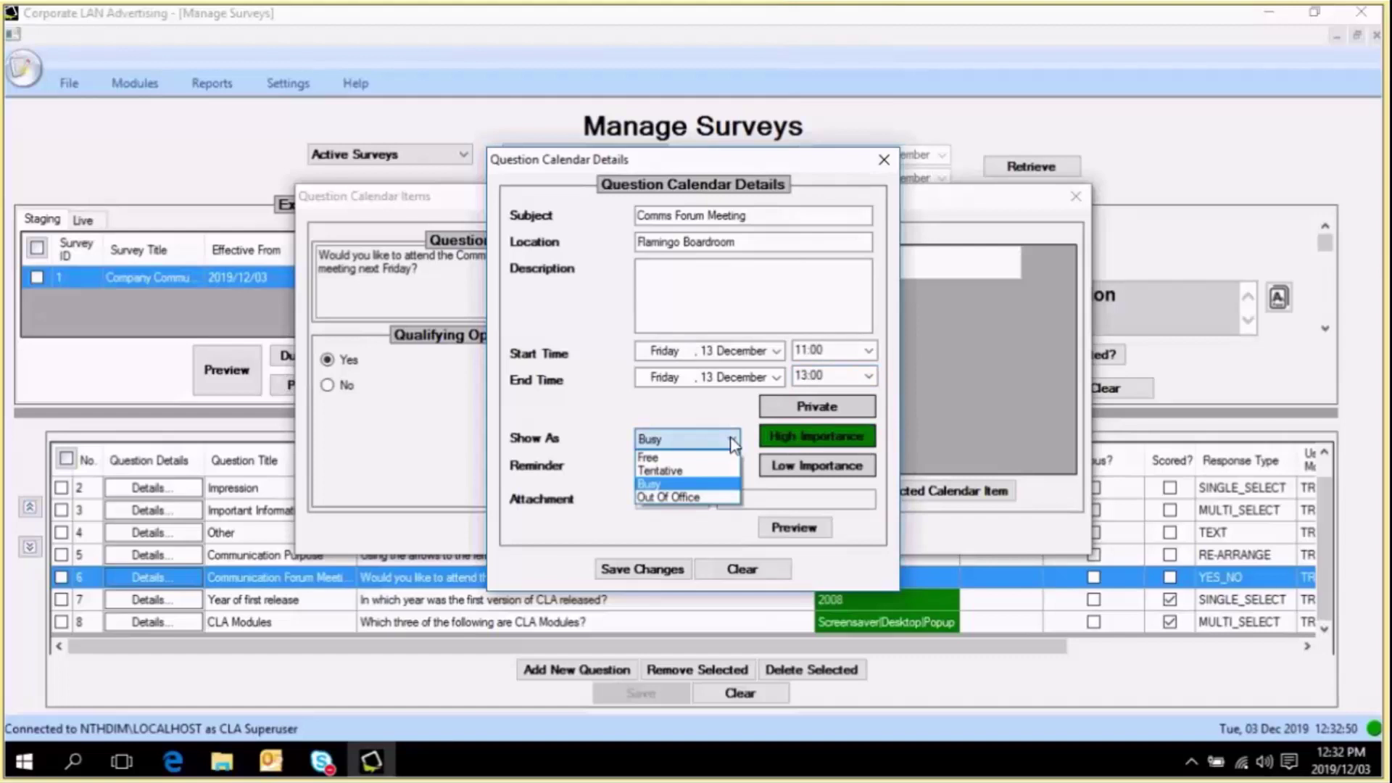
pyautogui.click(732, 442)
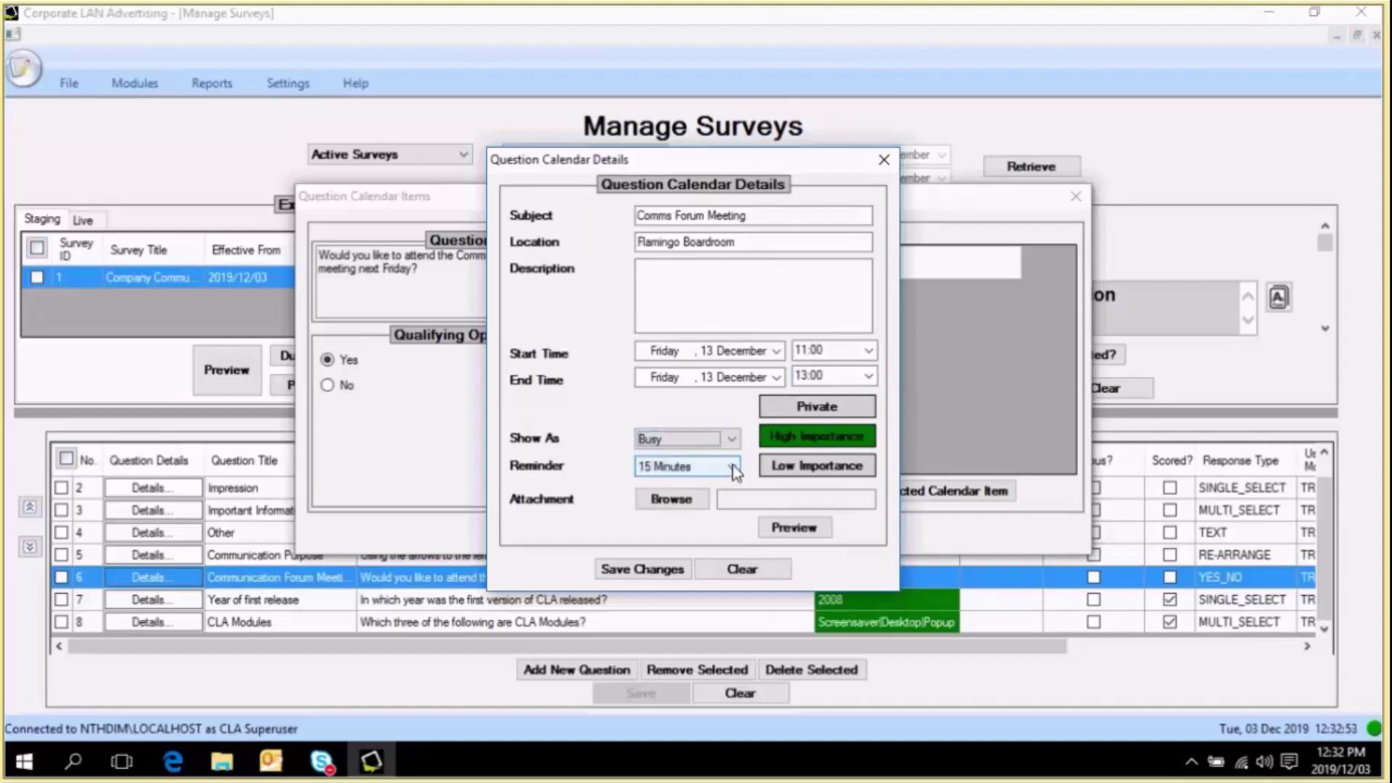
pyautogui.click(733, 468)
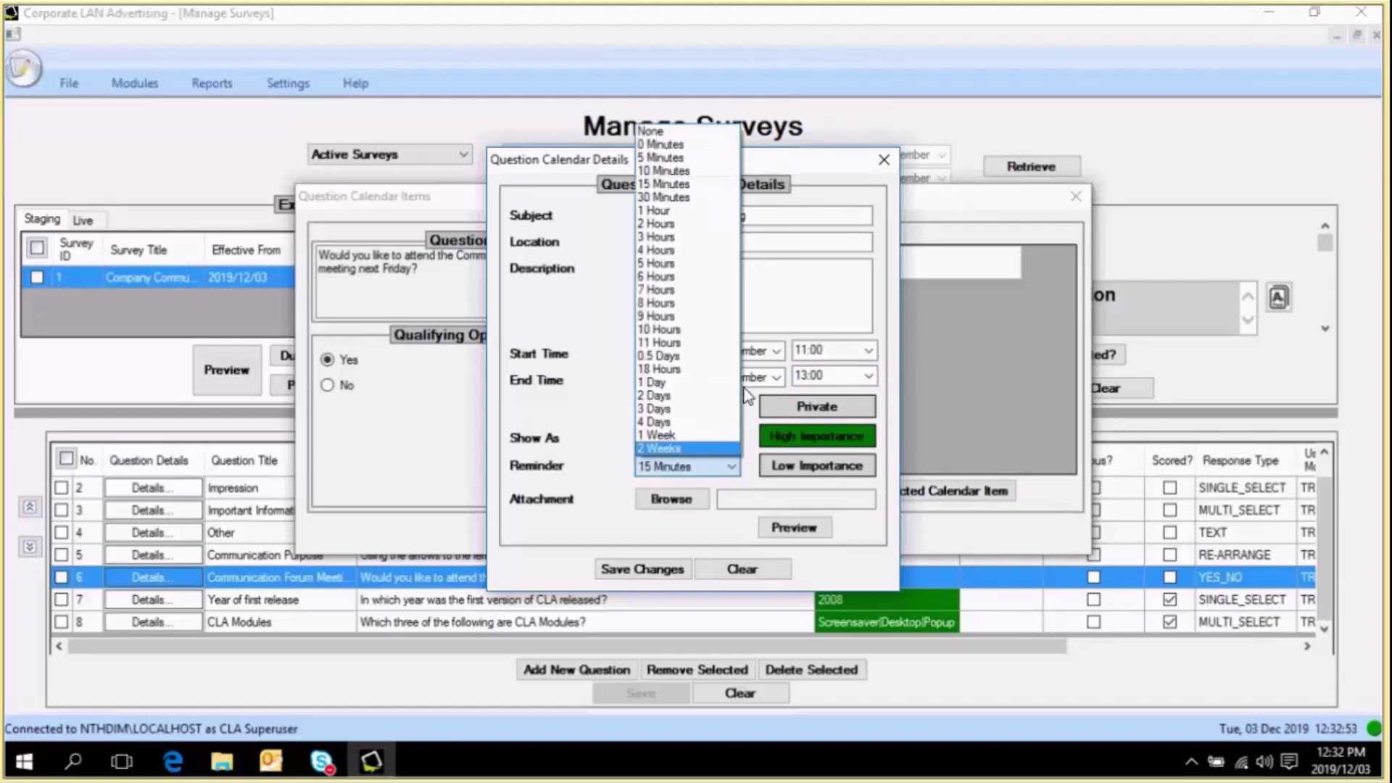
pyautogui.click(690, 216)
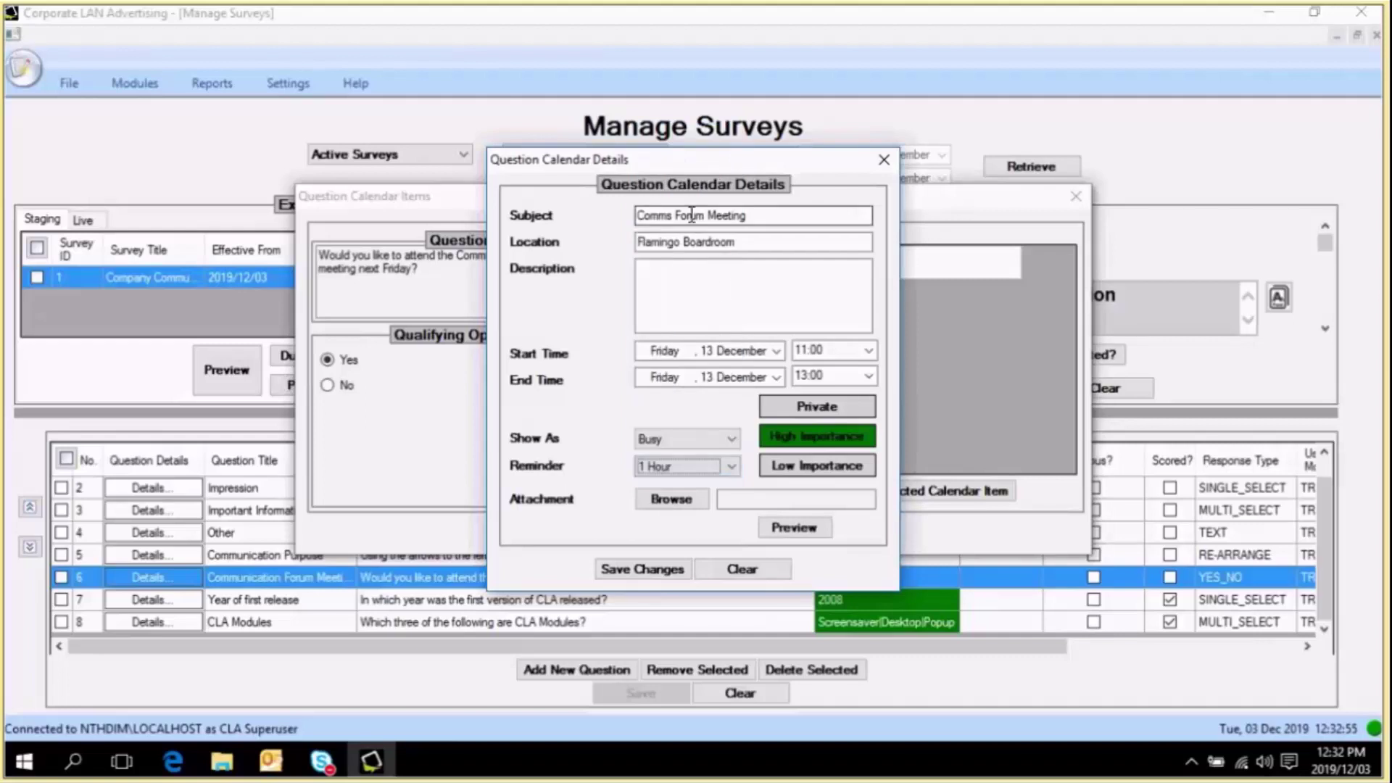
# - Save the calendar item without an attachment and confirm the save
pyautogui.click(670, 500)
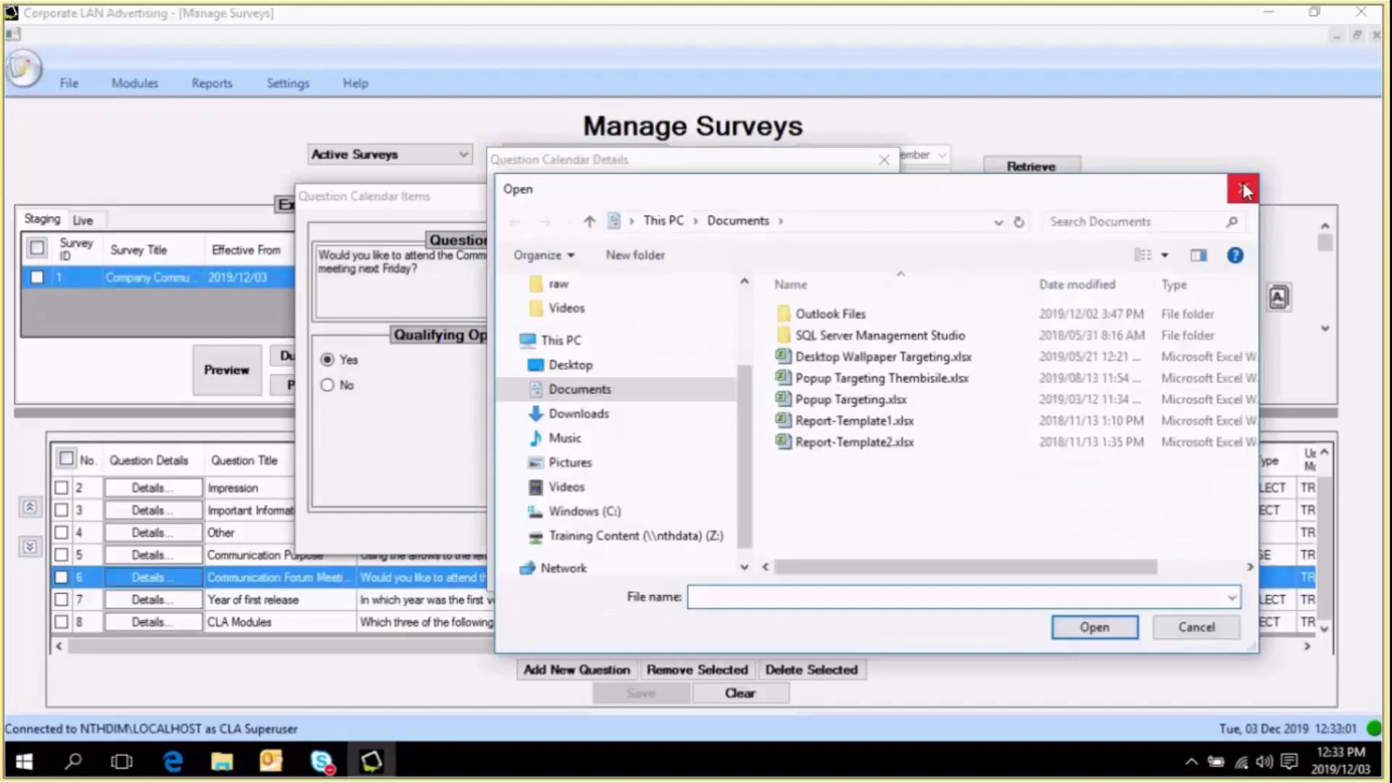
pyautogui.click(1245, 190)
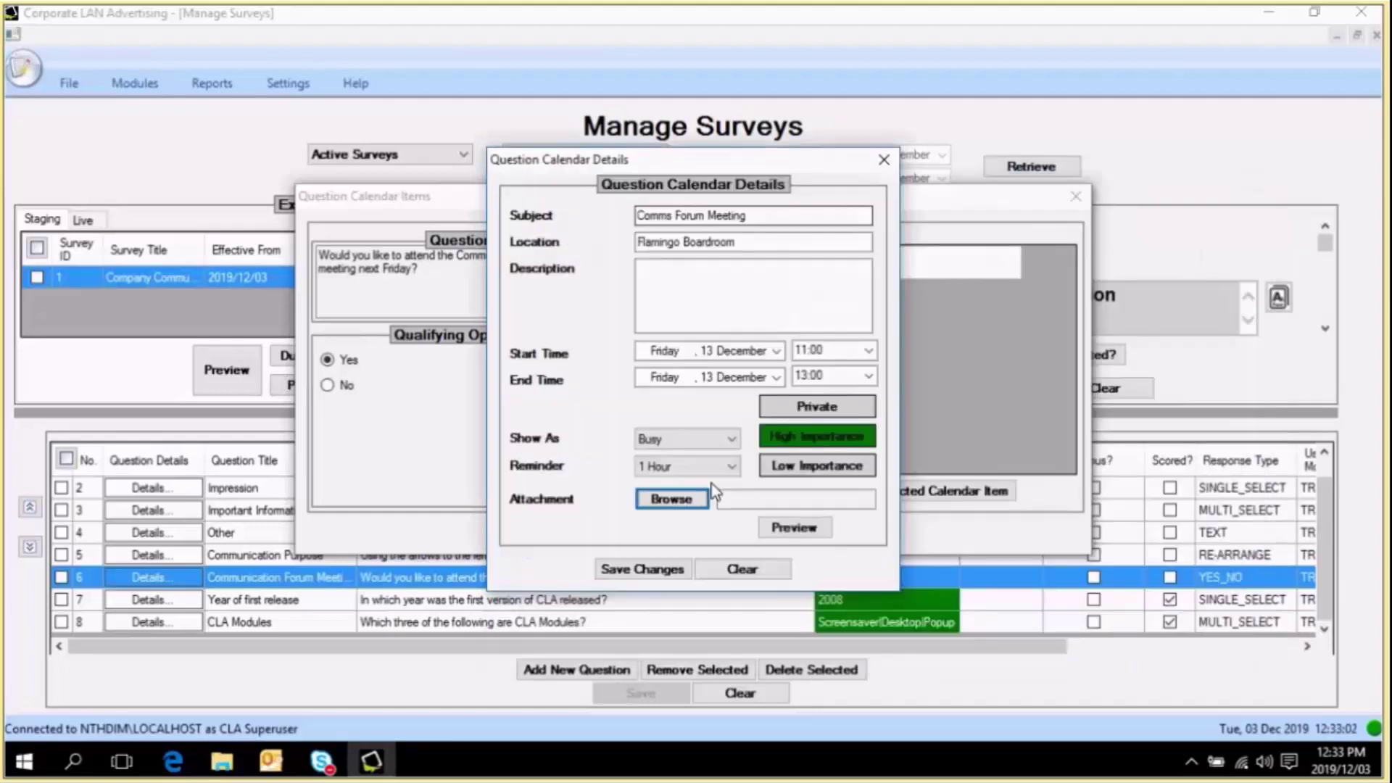
pyautogui.click(628, 570)
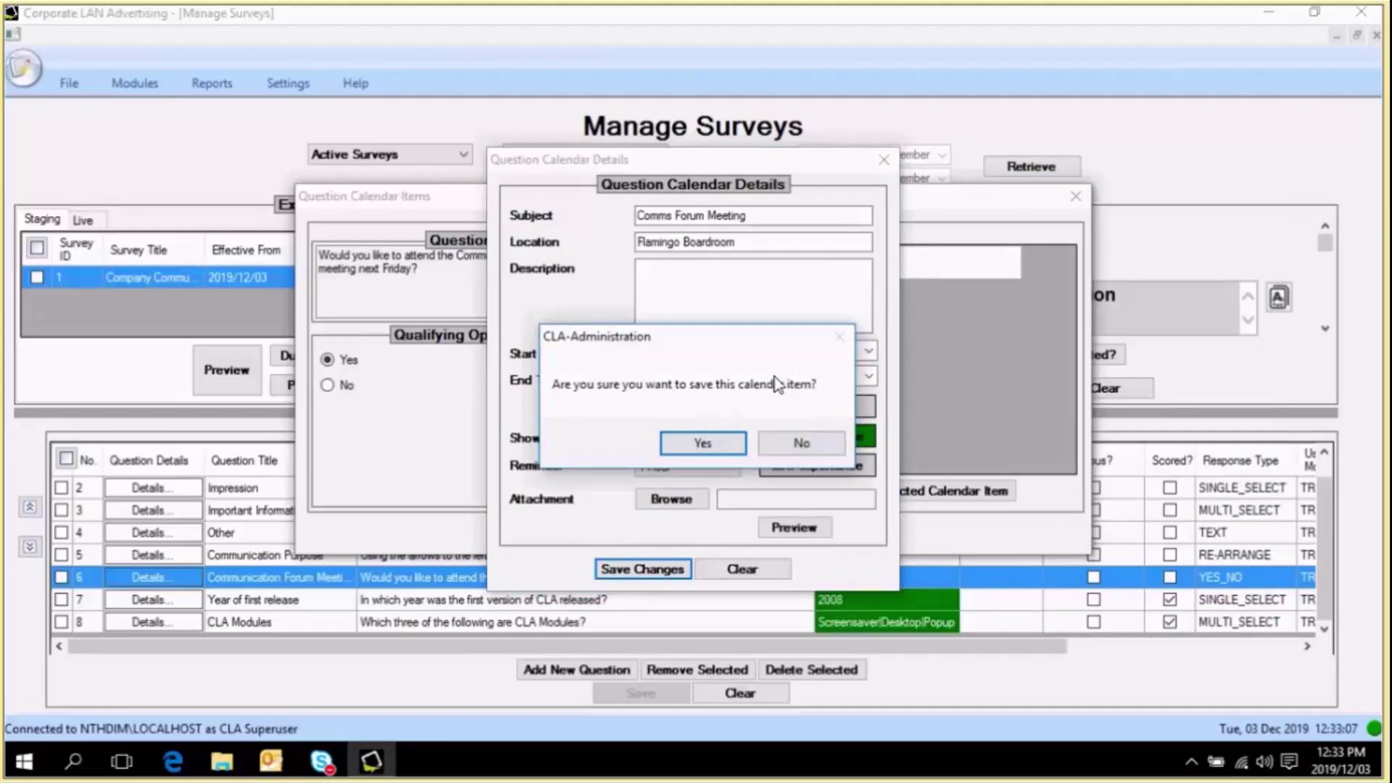
pyautogui.click(703, 444)
pyautogui.click(754, 441)
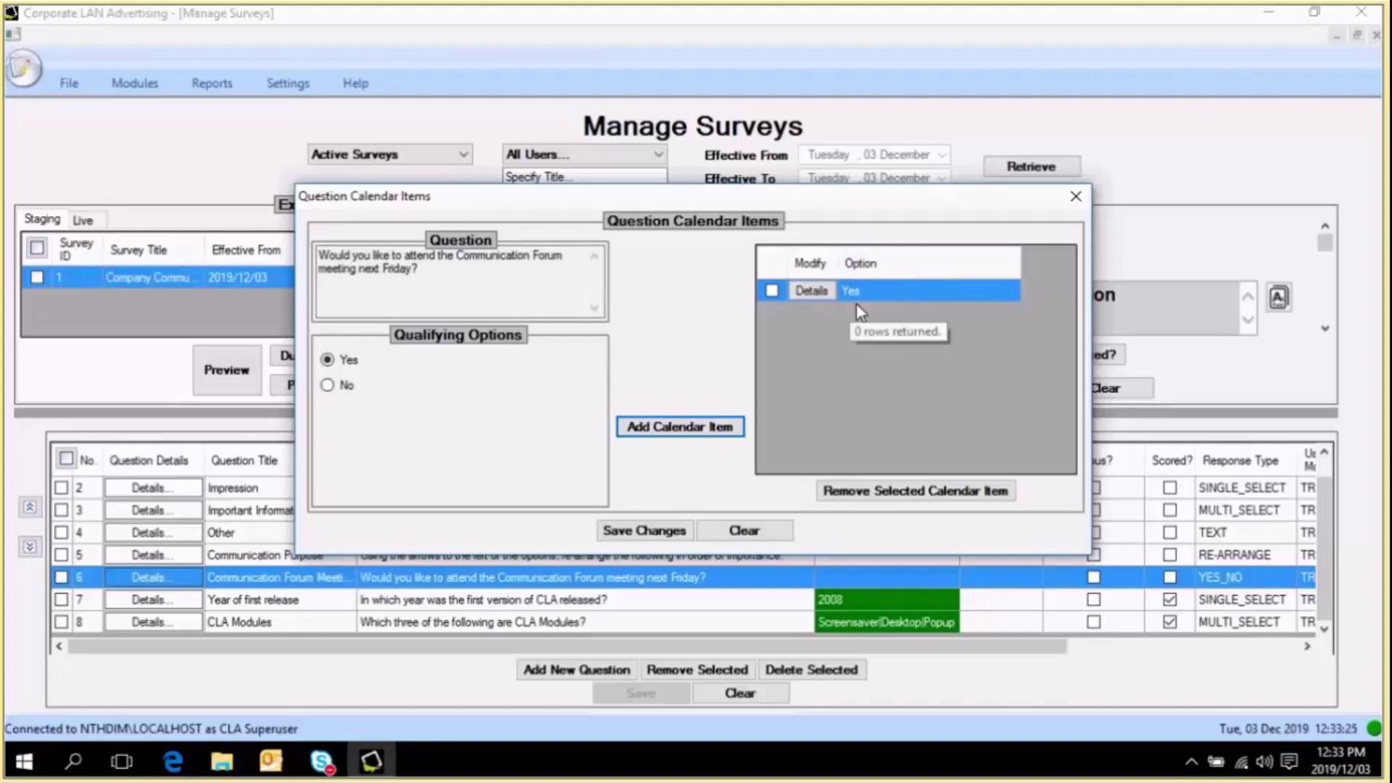
# - Review the details of the Yes option's calendar item, then save the question's calendar items
pyautogui.click(814, 290)
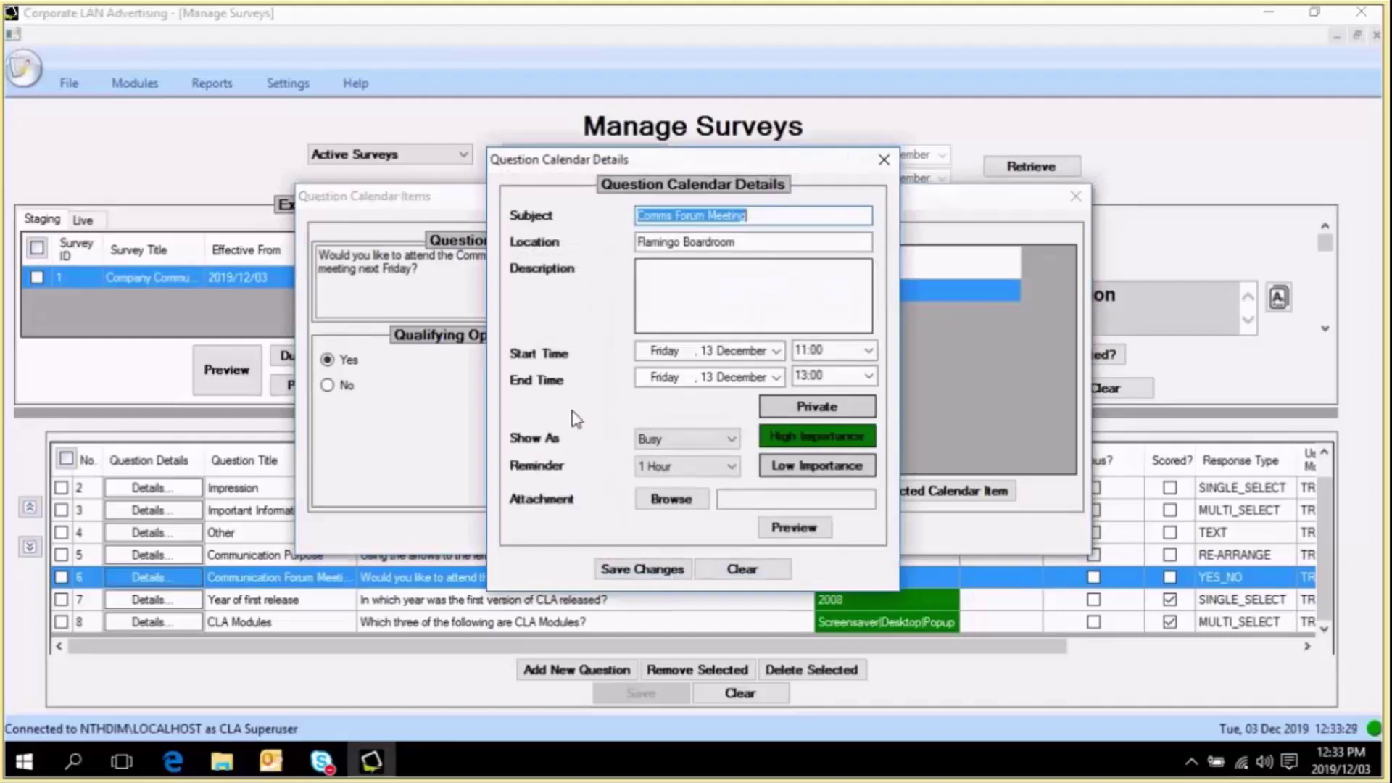
pyautogui.click(643, 569)
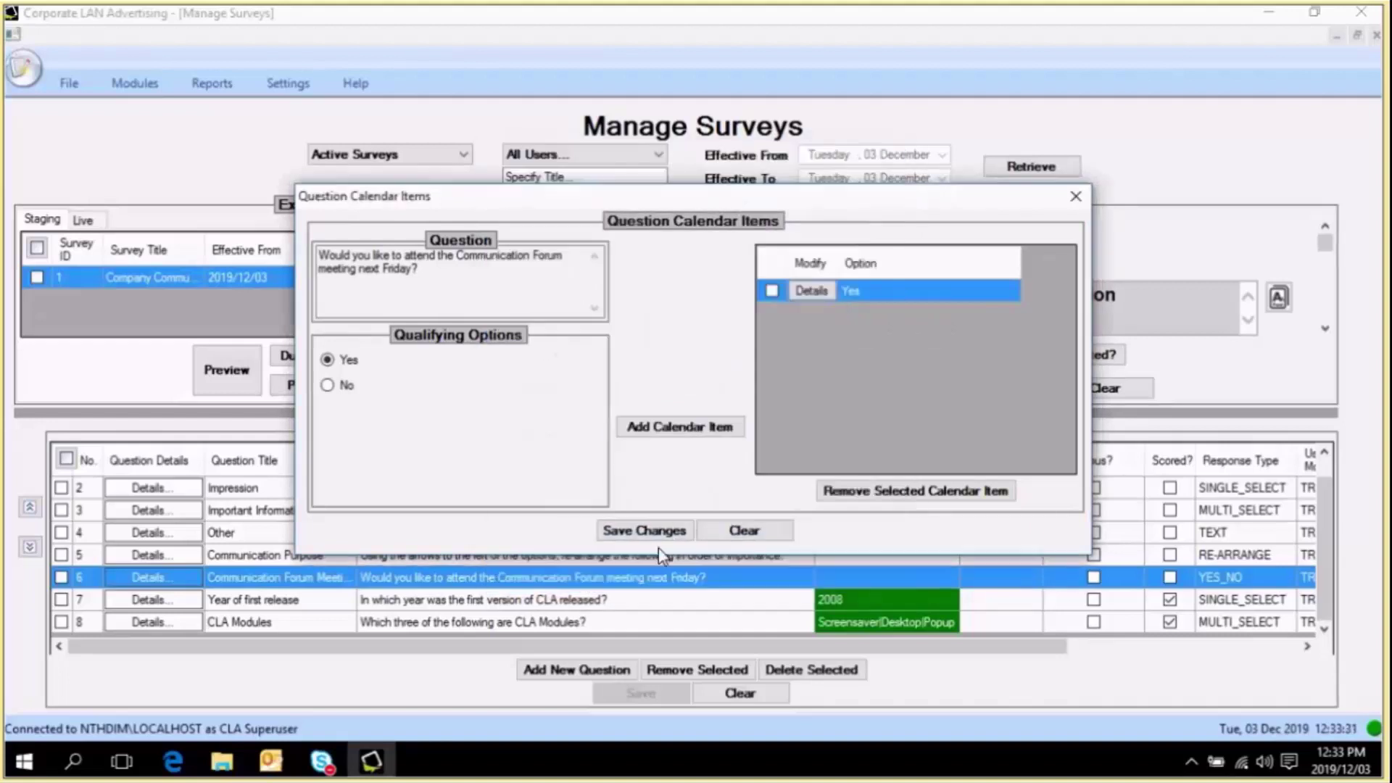
pyautogui.click(661, 532)
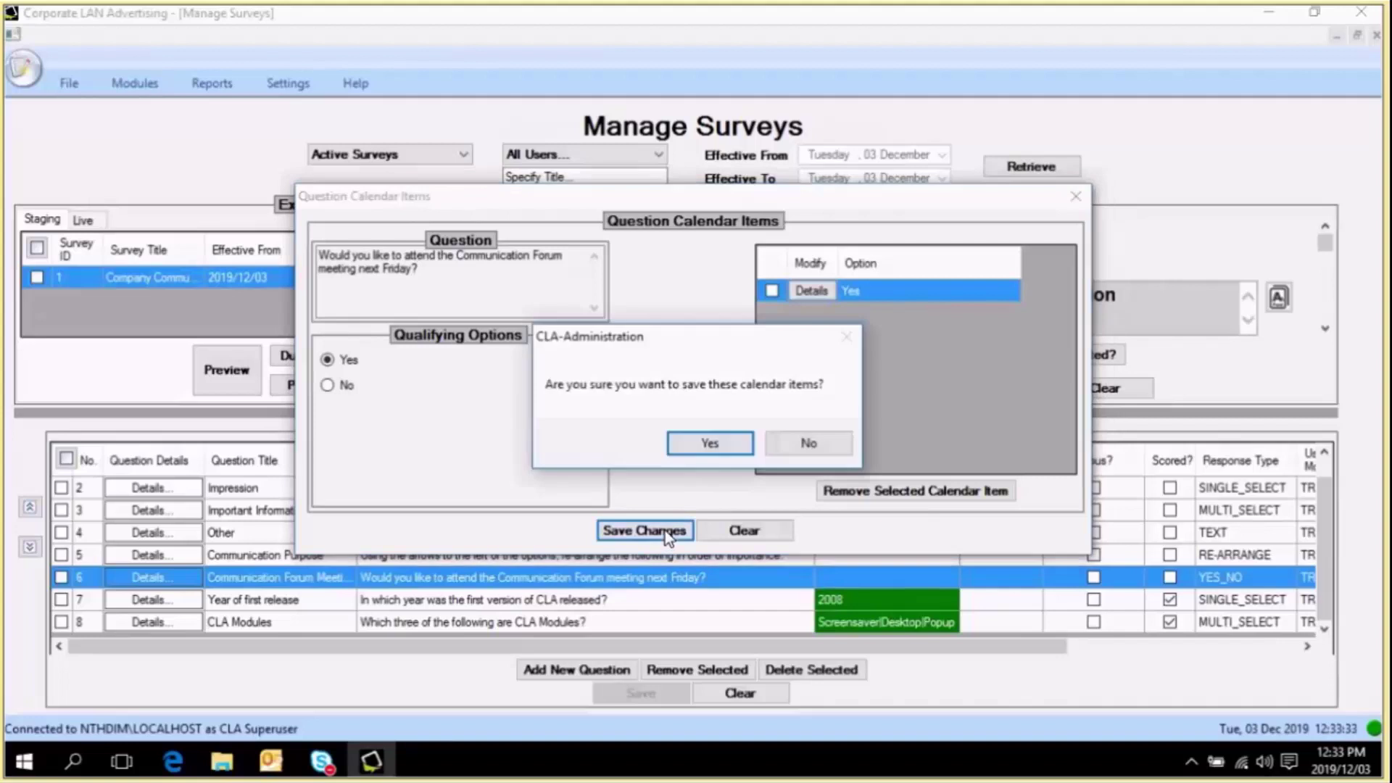
pyautogui.click(711, 441)
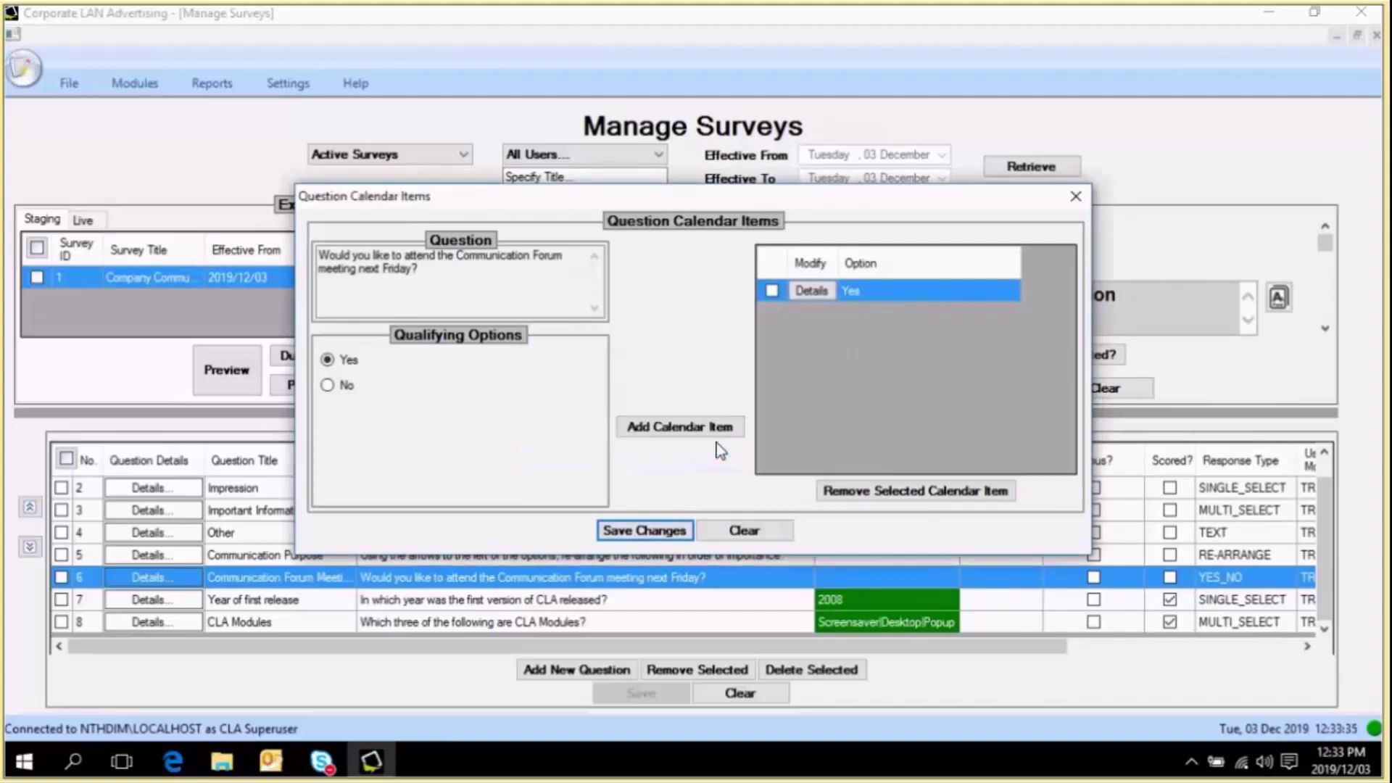
pyautogui.click(791, 450)
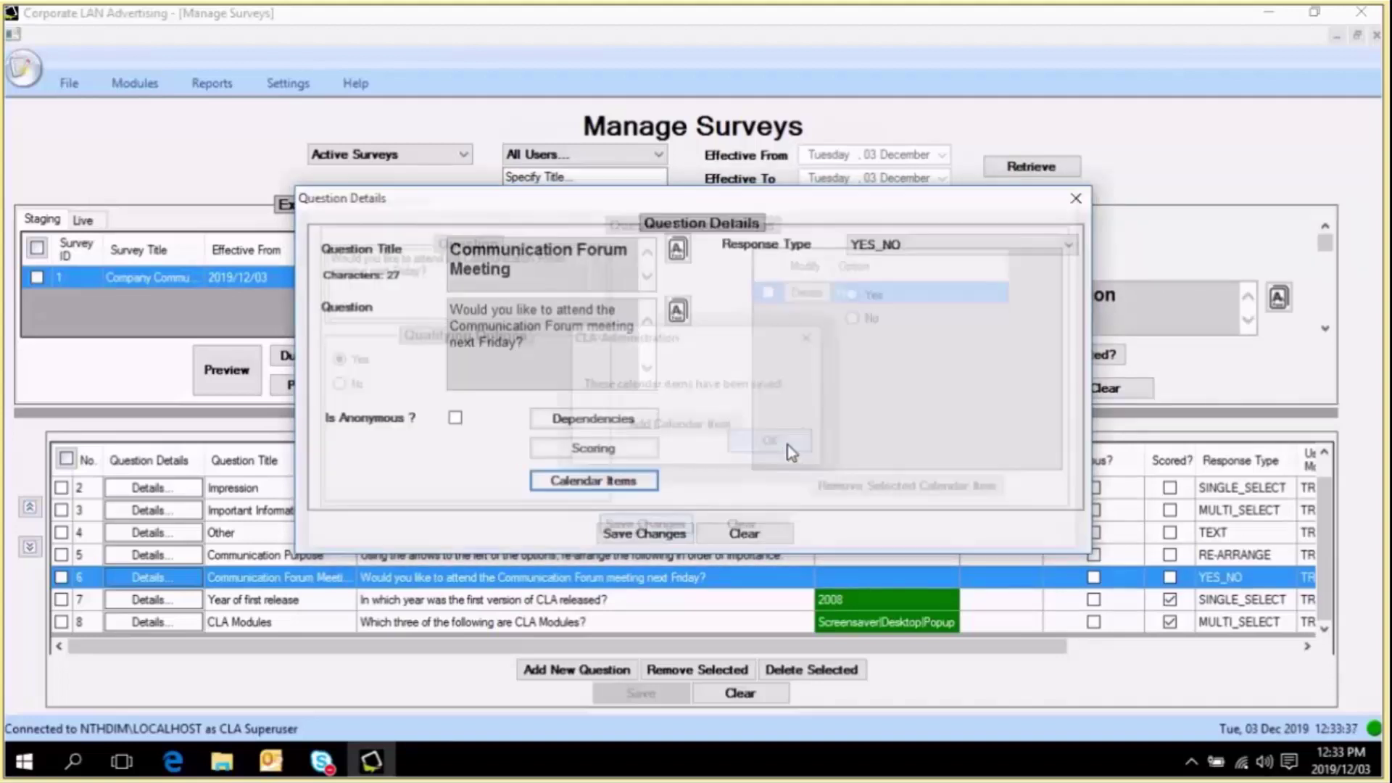
# - Save the changes to the Communication Forum Meeting question and select question 5, Communication Purpose, in the question list
pyautogui.click(674, 536)
pyautogui.click(694, 445)
pyautogui.click(873, 444)
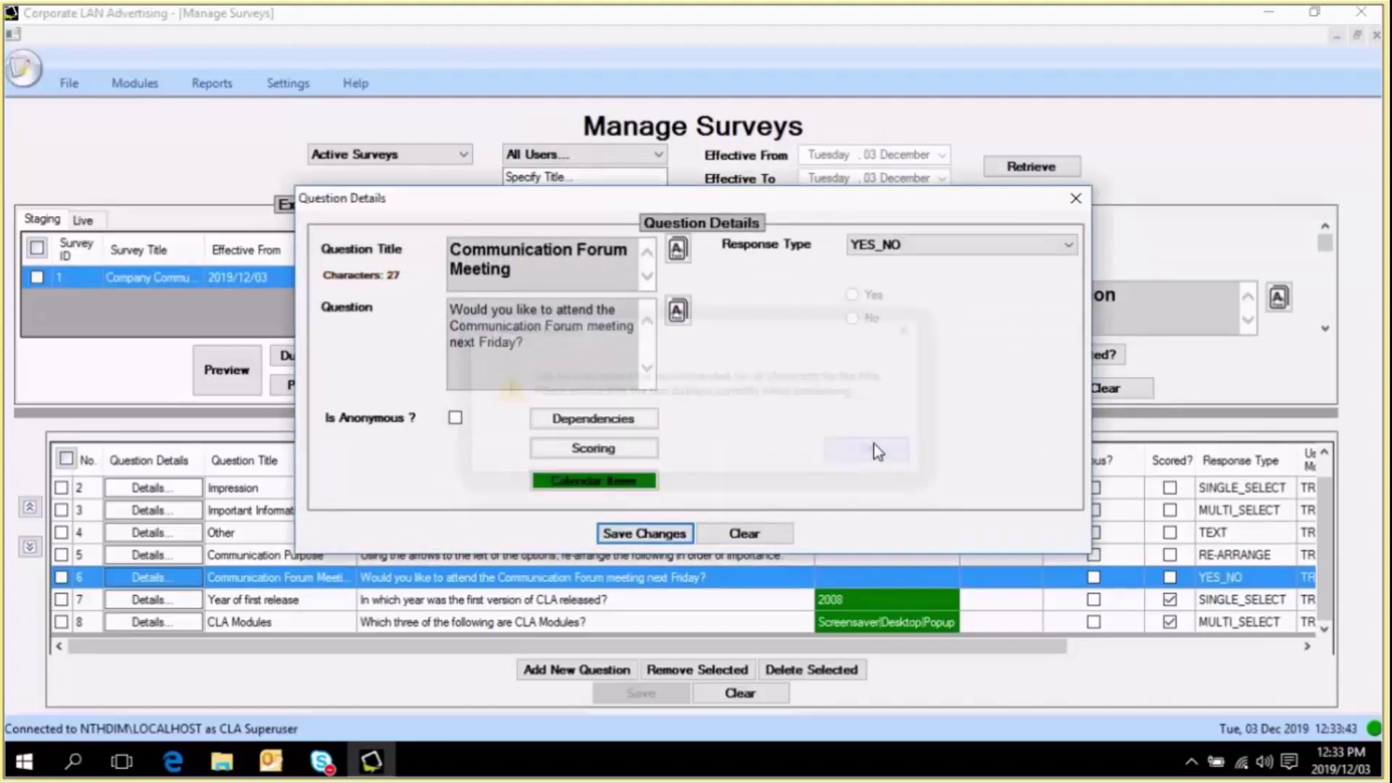
pyautogui.click(763, 445)
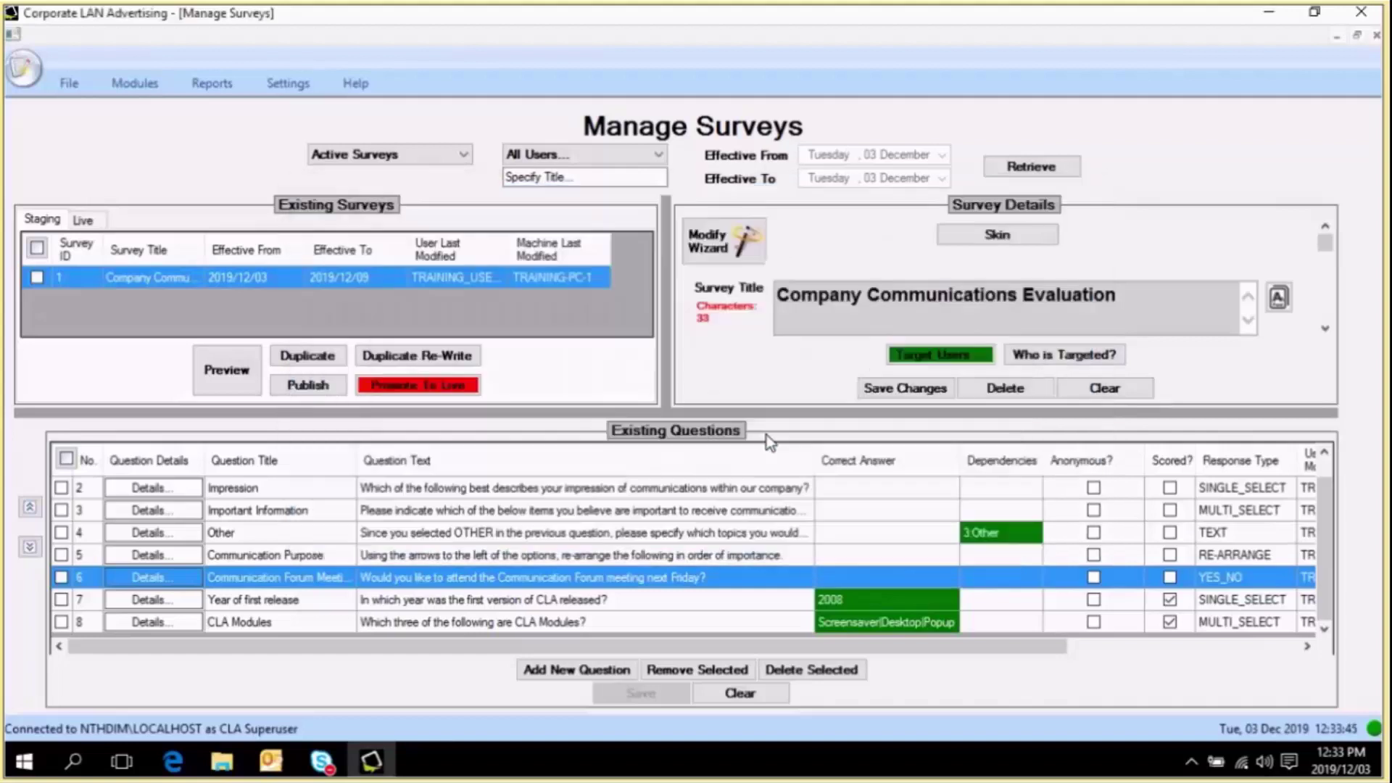
pyautogui.click(804, 558)
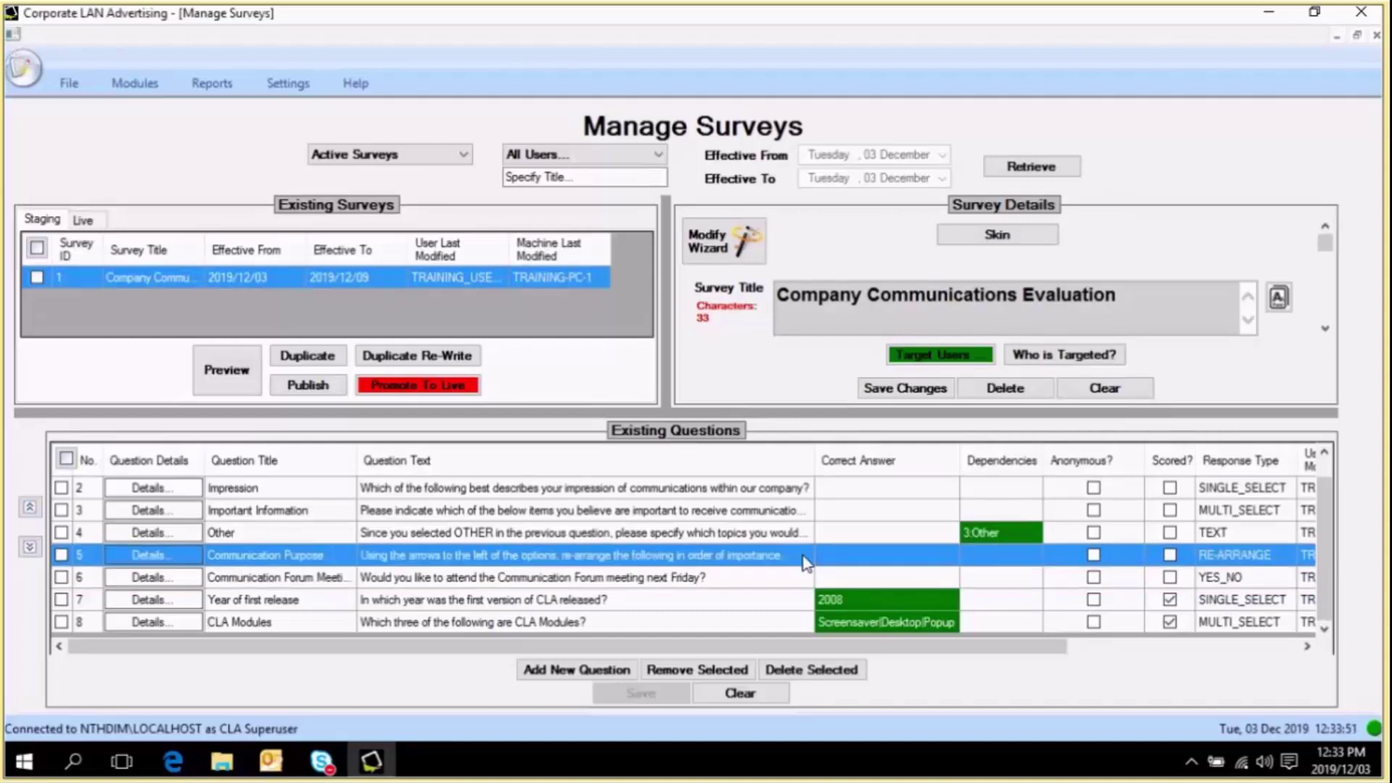